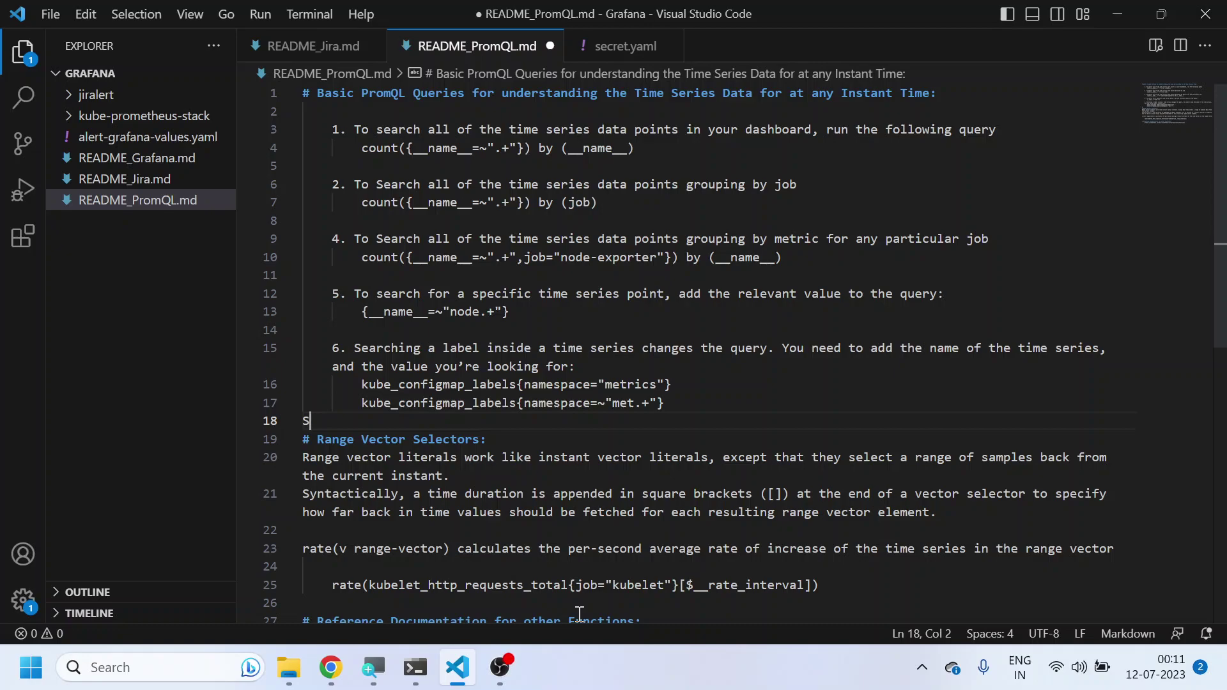
Delete the stray S on line 18 of README_PromQL.md, glancing at Grafana Explore in between
key("BackSpace")
key("alt+Tab")
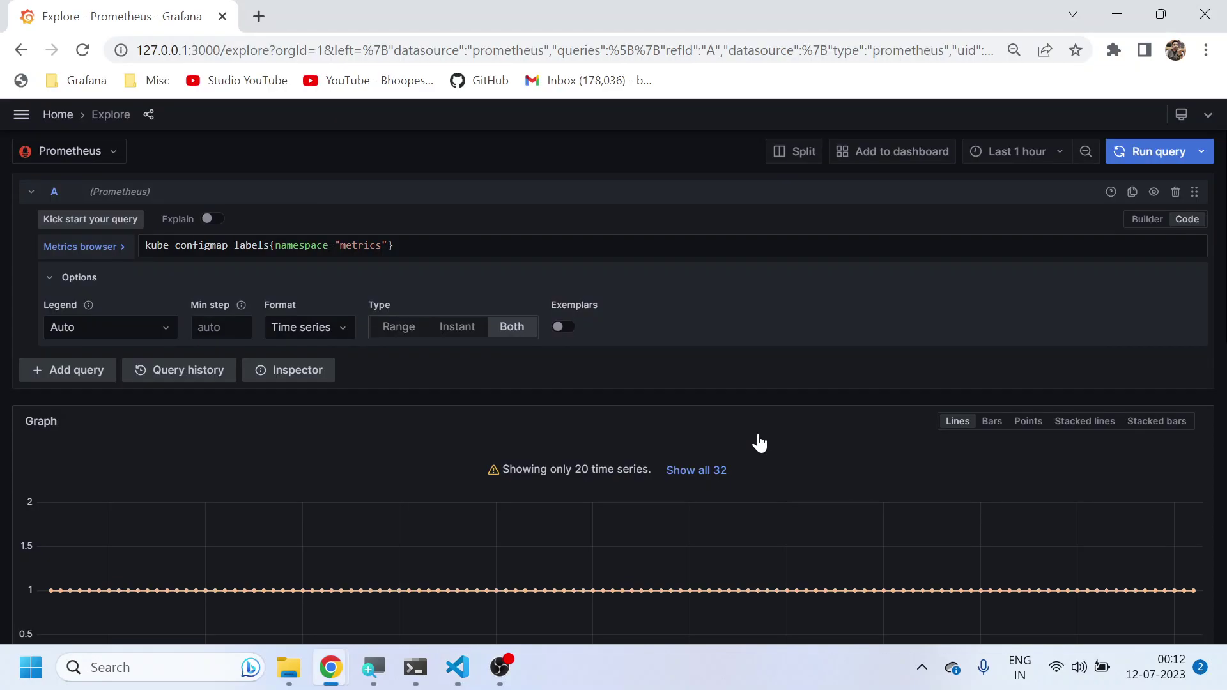
key("alt+Tab")
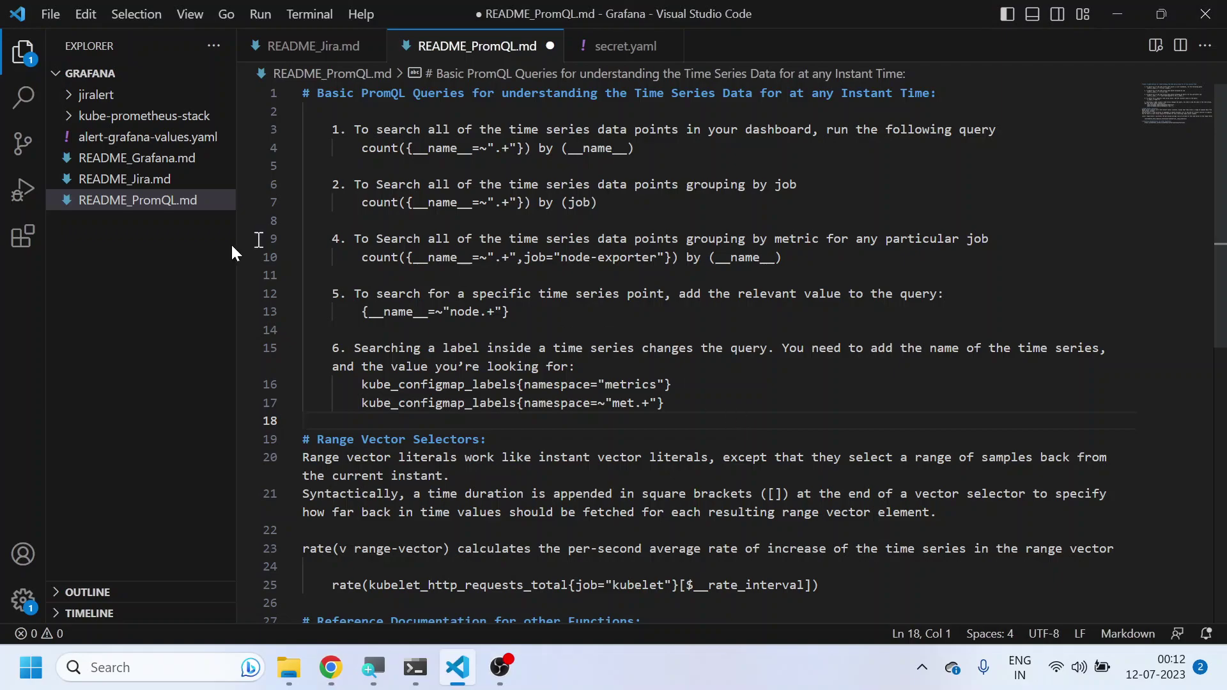
Check the terminal's running Grafana port-forward session on port 3000
mouse_move(503, 671)
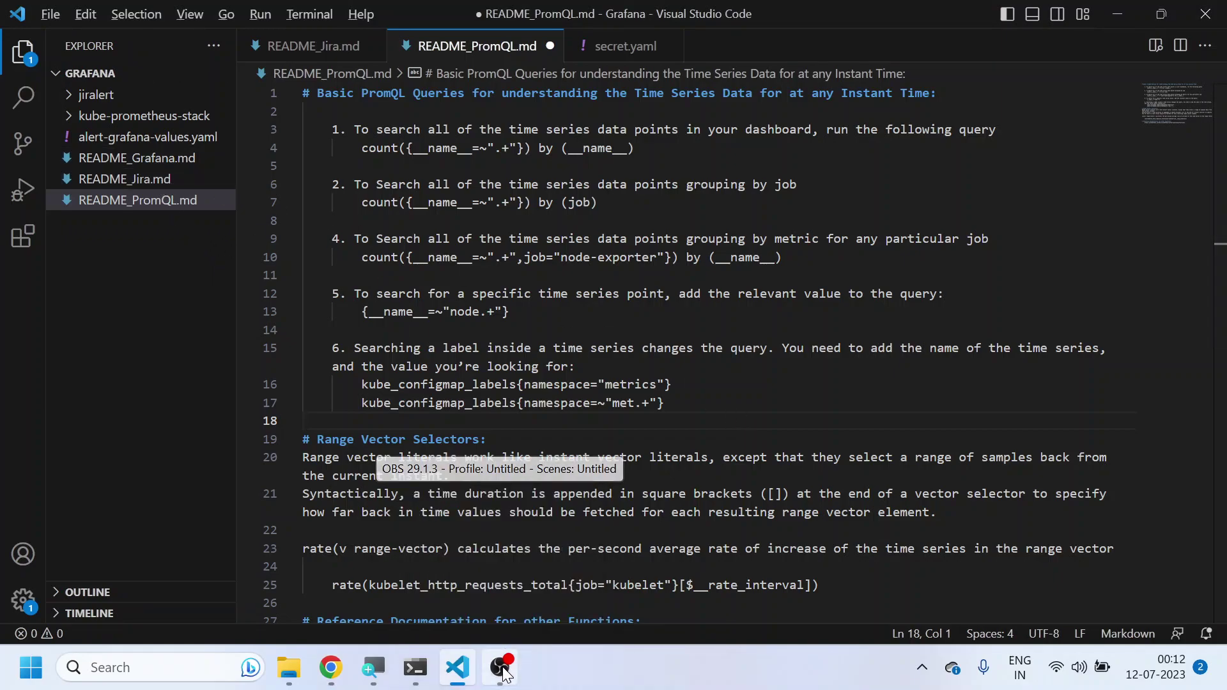
key("alt+Tab")
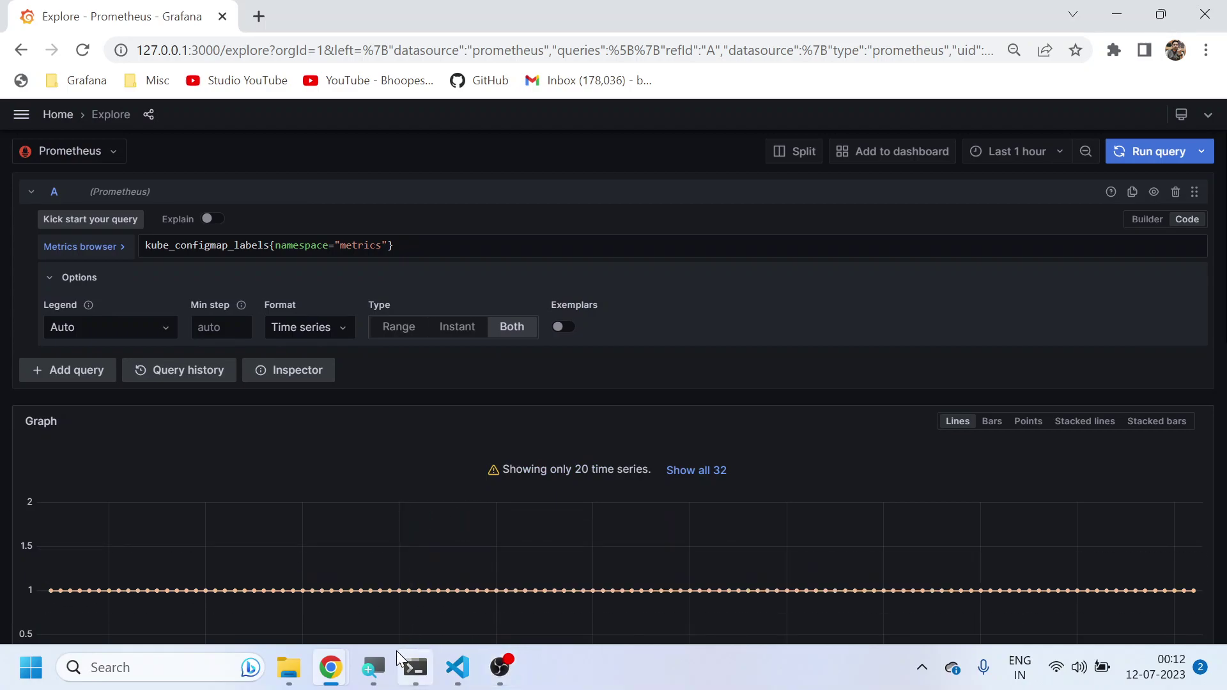
left_click(415, 668)
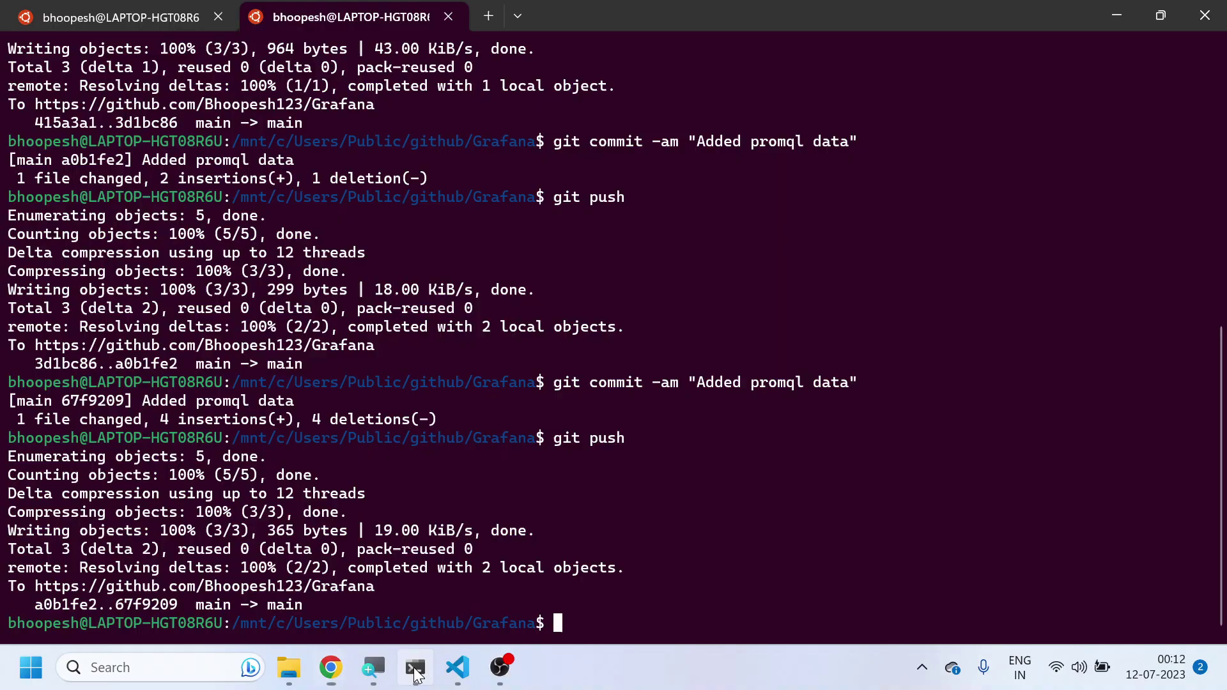
left_click(100, 19)
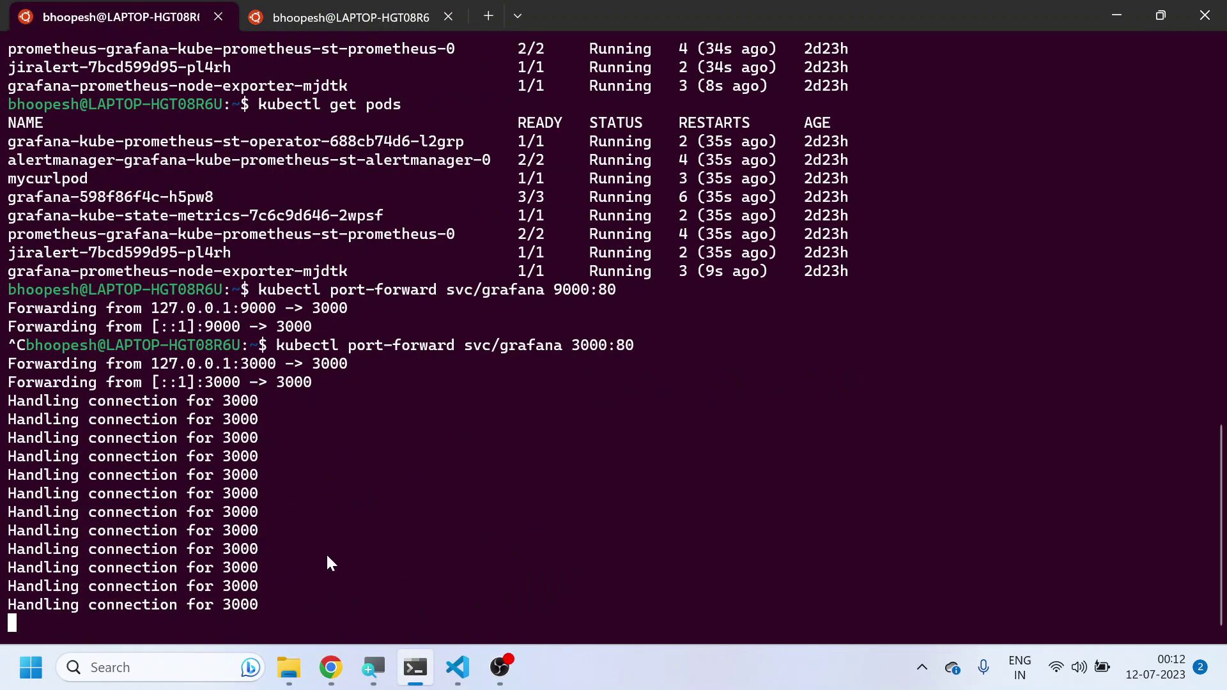
Start a fresh Prometheus Explore query from the Grafana home menu, then go back to the README
key("alt+Tab")
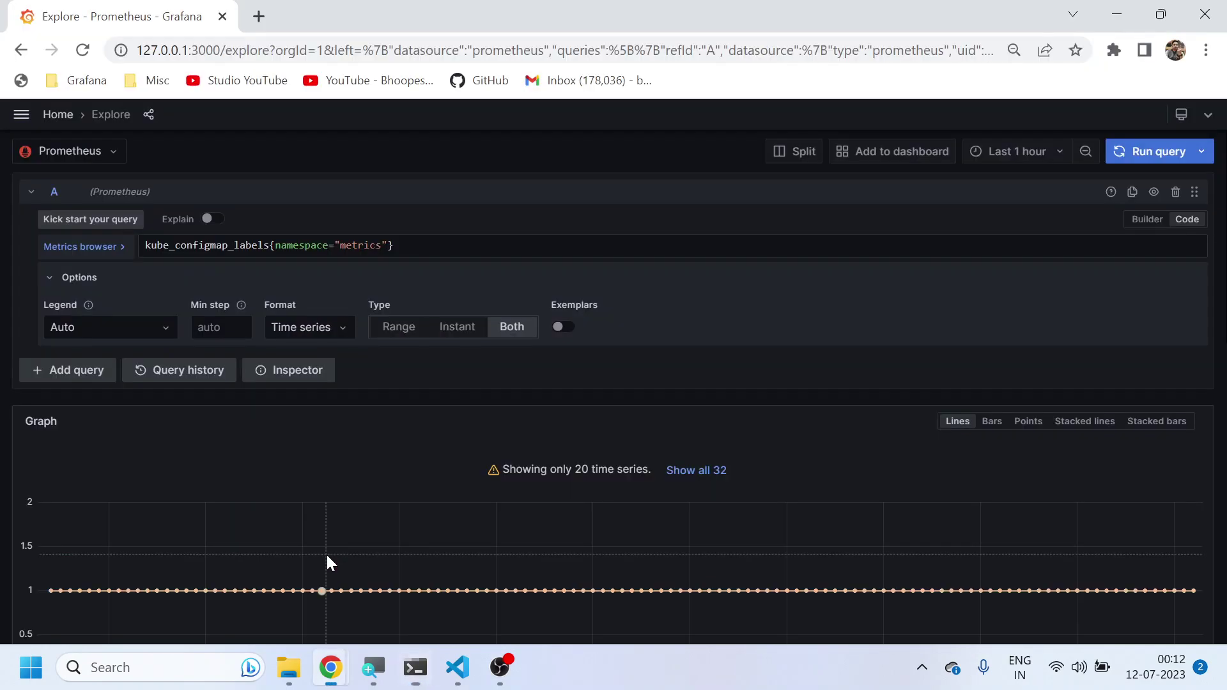
left_click(56, 116)
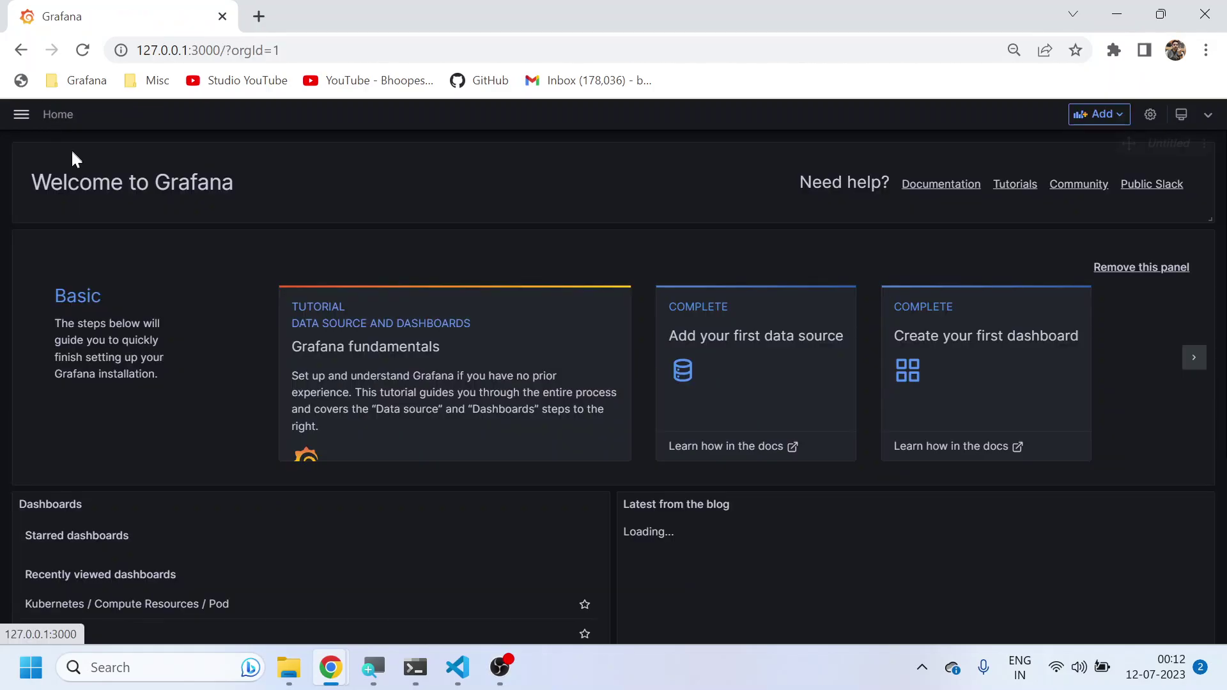
left_click(23, 117)
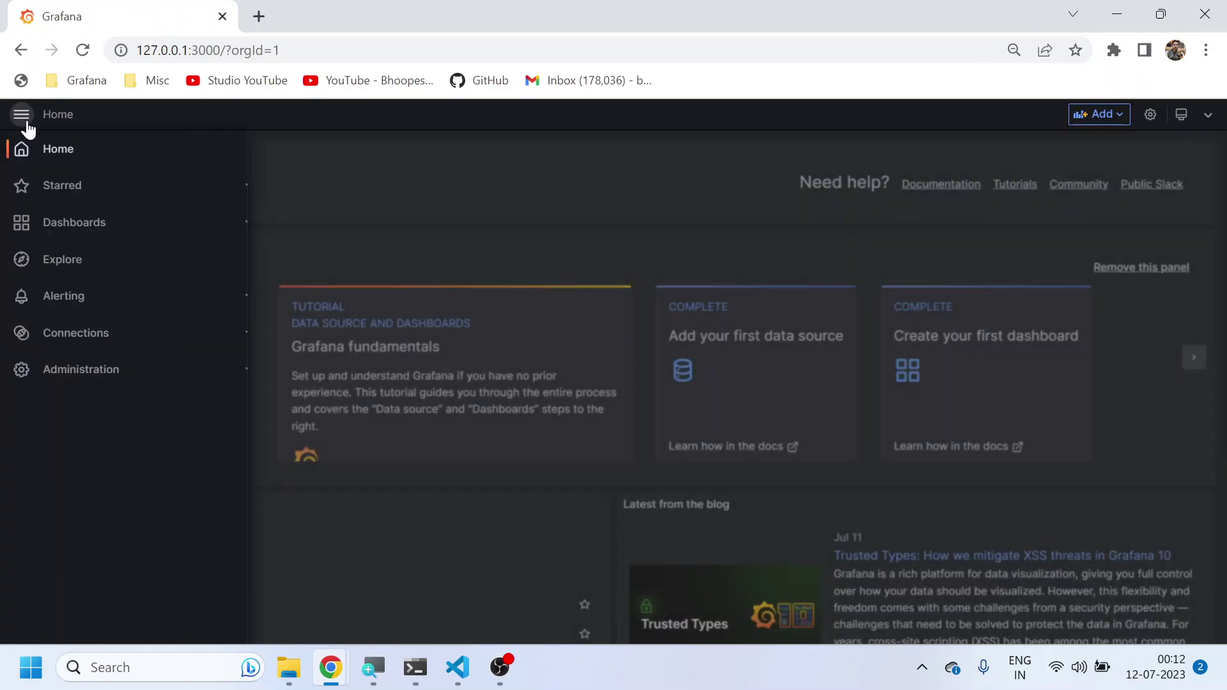
left_click(61, 261)
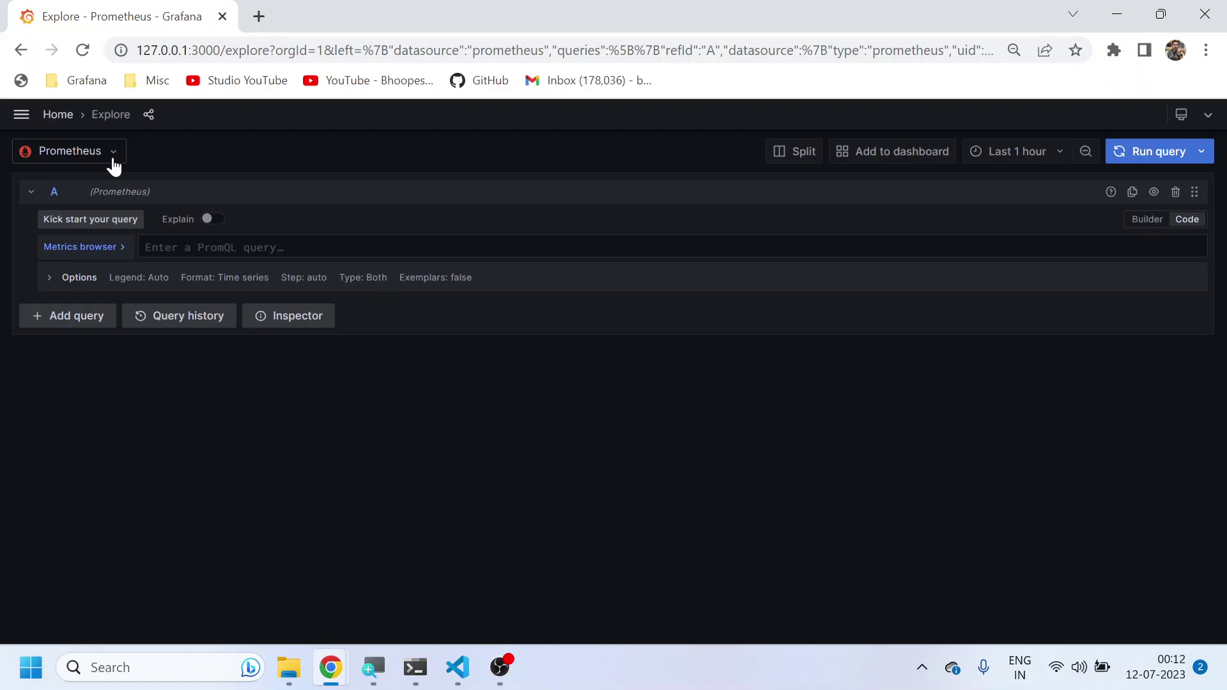
key("alt+Tab")
key("alt+Tab")
Copy count({__name__=~".+"}) by (__name__) from README line 4 into Grafana's query field
mouse_move(457, 667)
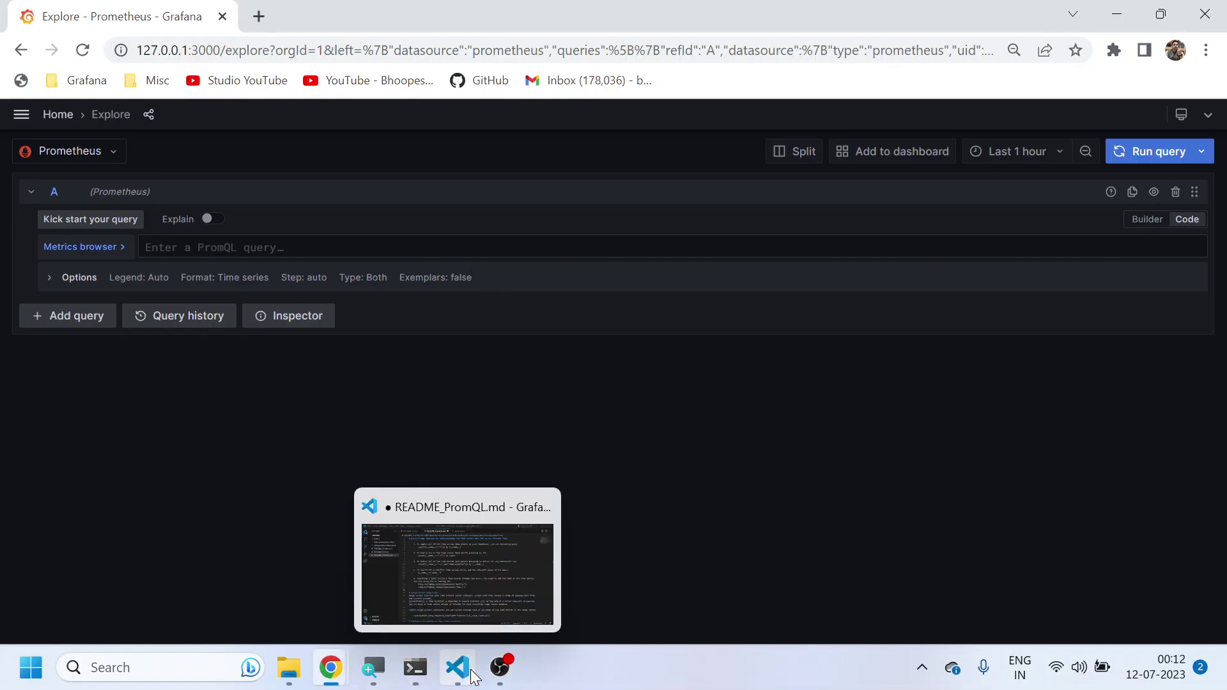
left_click(474, 593)
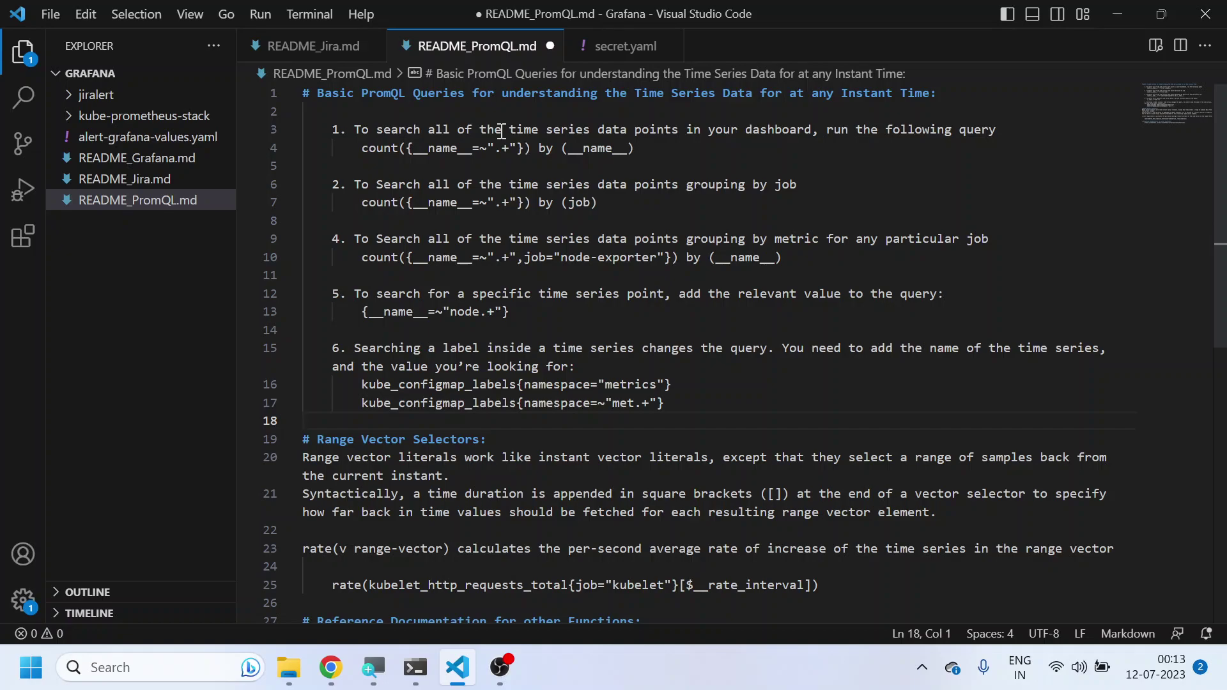
triple_click(607, 130)
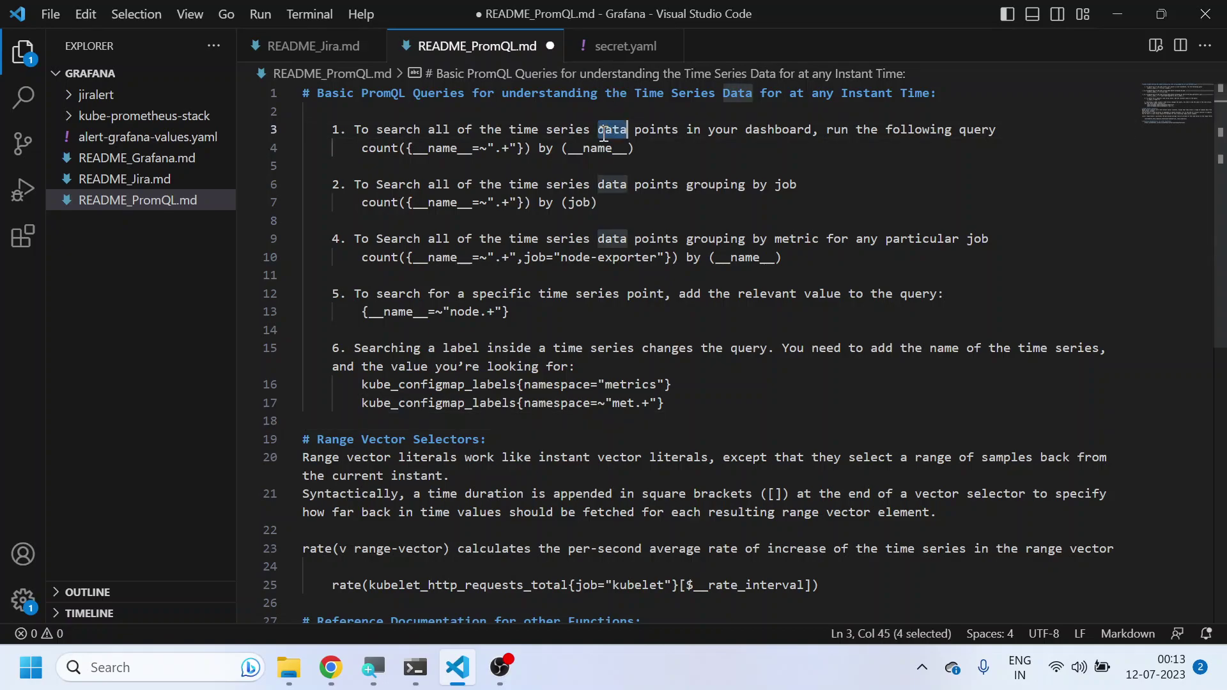
left_click_drag(362, 148, 634, 151)
key("ctrl+c")
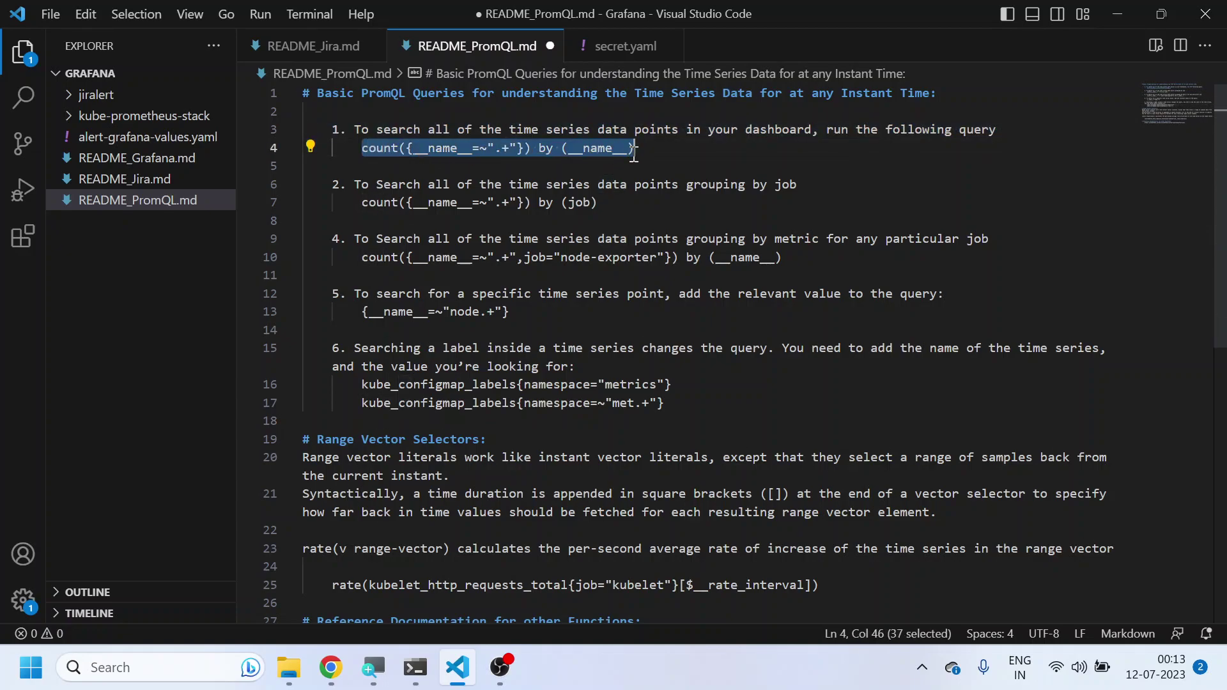
key("alt+Tab")
key("ctrl+v")
Run the count-by-name query and scroll through the graphed results
left_click(1148, 151)
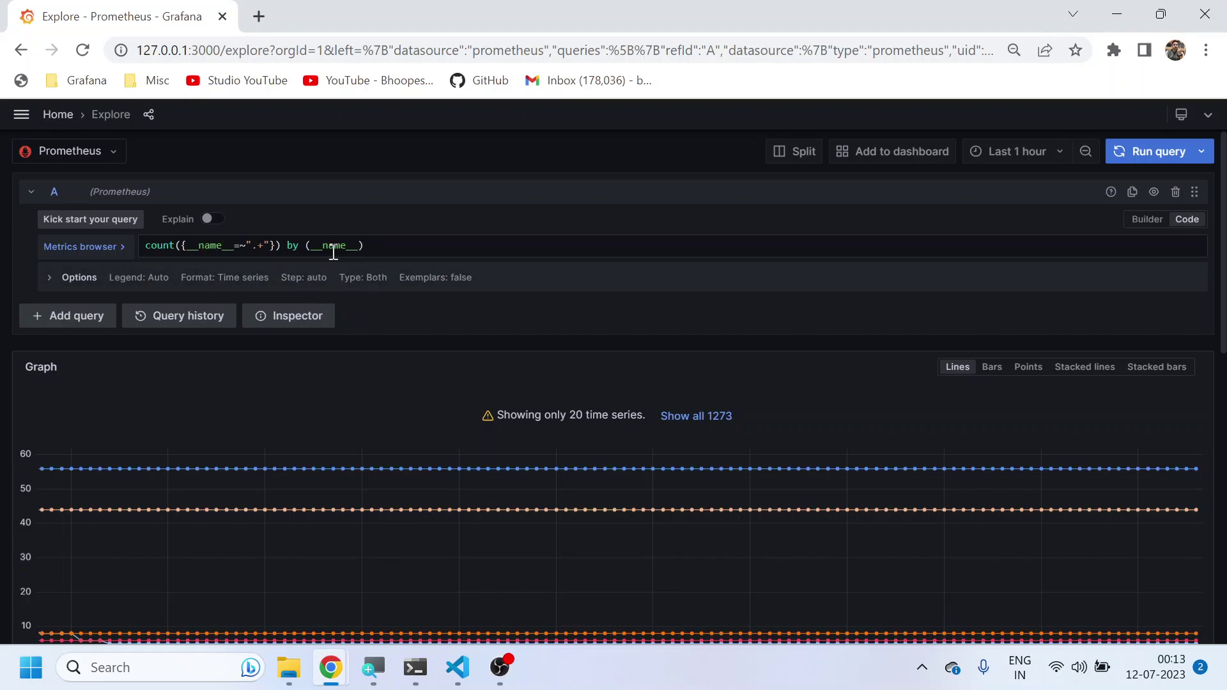
scroll(383, 376, "down", 10)
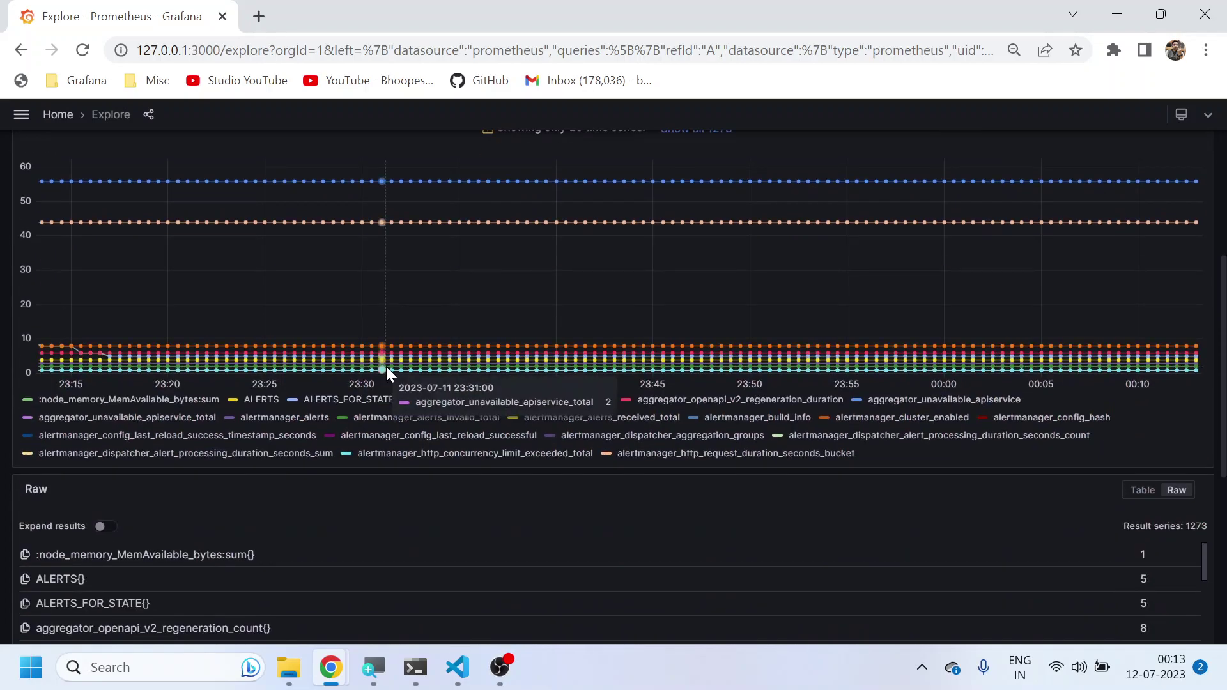
scroll(136, 447, "down", 4)
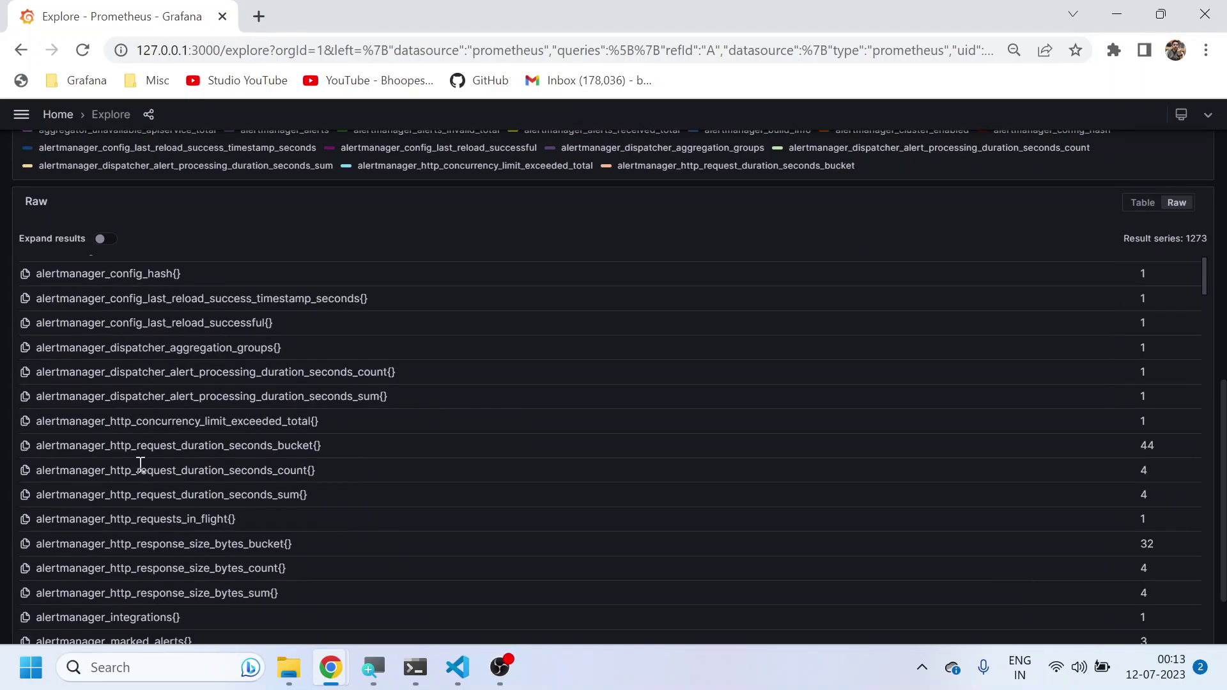
scroll(145, 463, "down", 1)
scroll(211, 441, "up", 10)
scroll(221, 444, "up", 5)
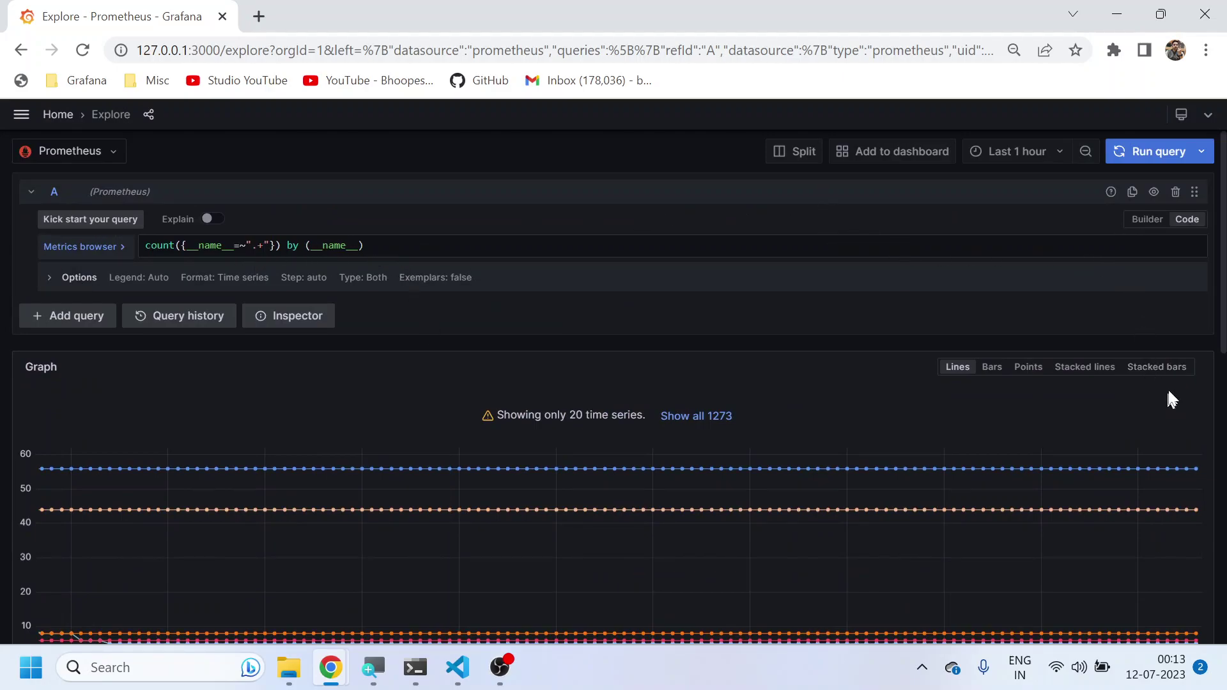
scroll(1176, 364, "down", 9)
scroll(1170, 326, "up", 2)
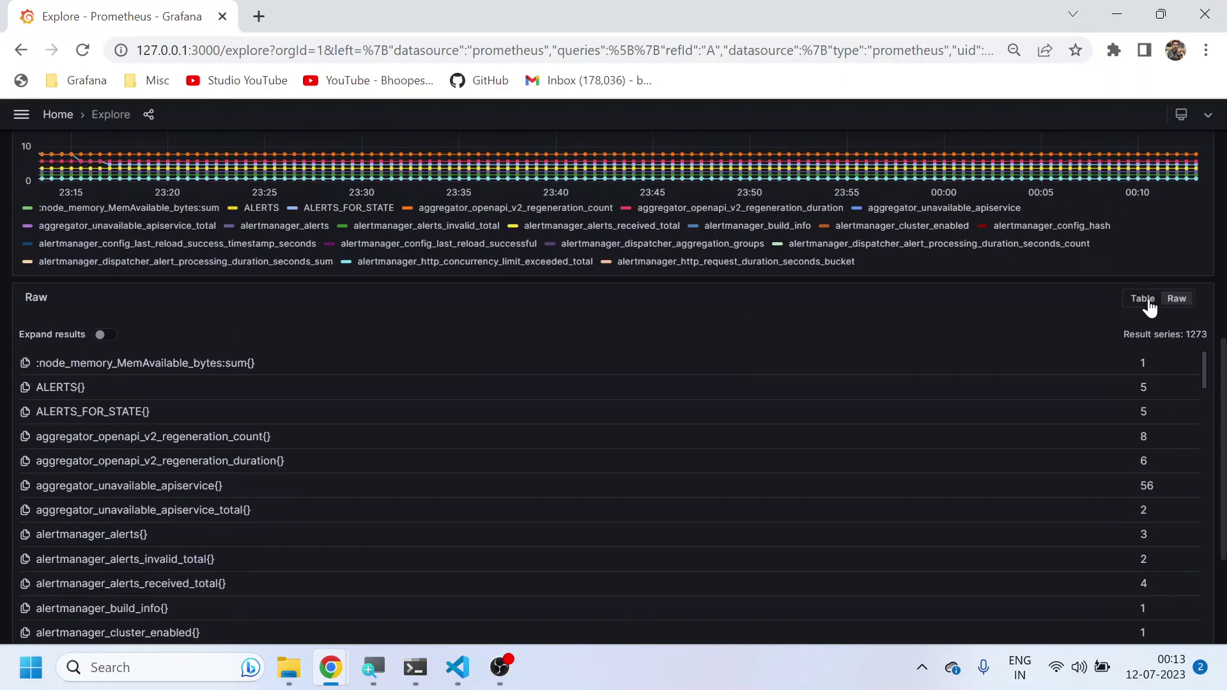
Show the results as a table and rerun the query with Type set to Instant
left_click(1147, 300)
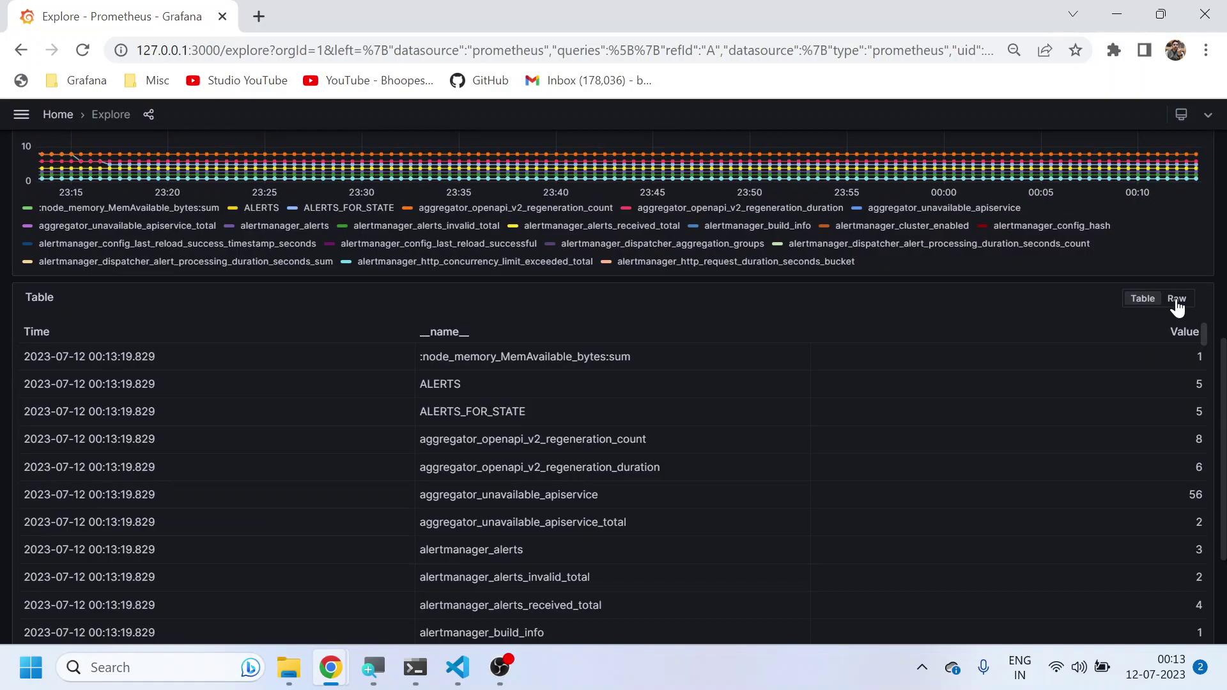
left_click(1176, 300)
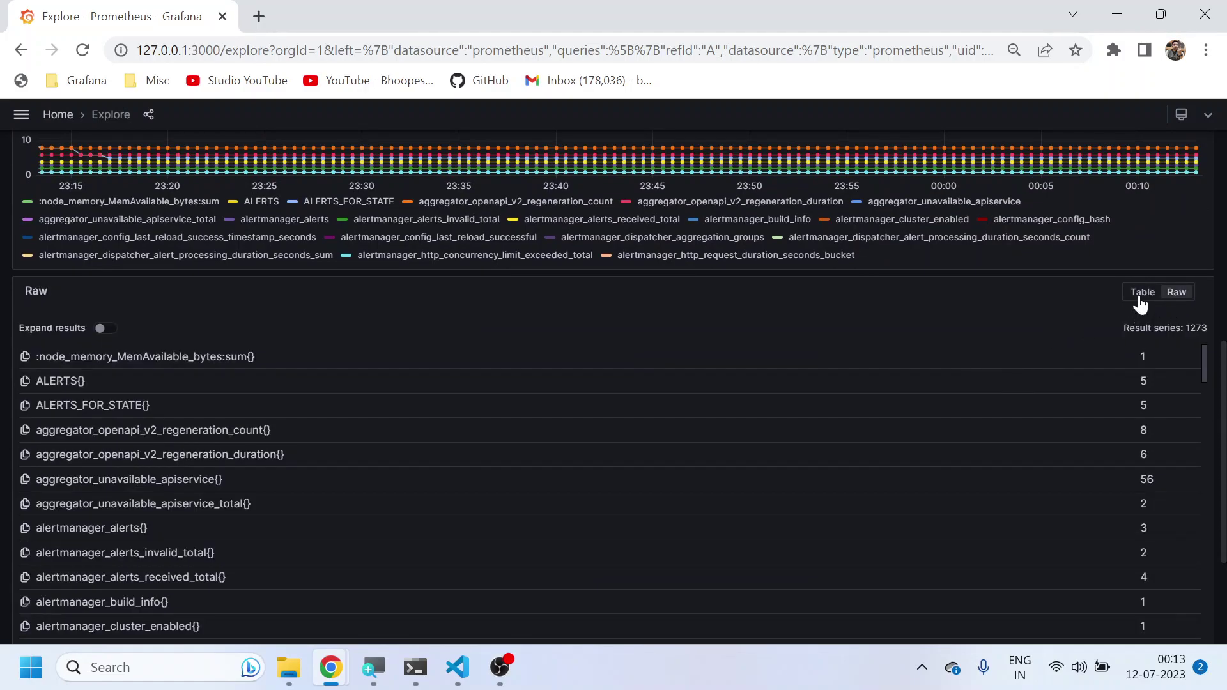
left_click(1143, 292)
scroll(1018, 332, "up", 8)
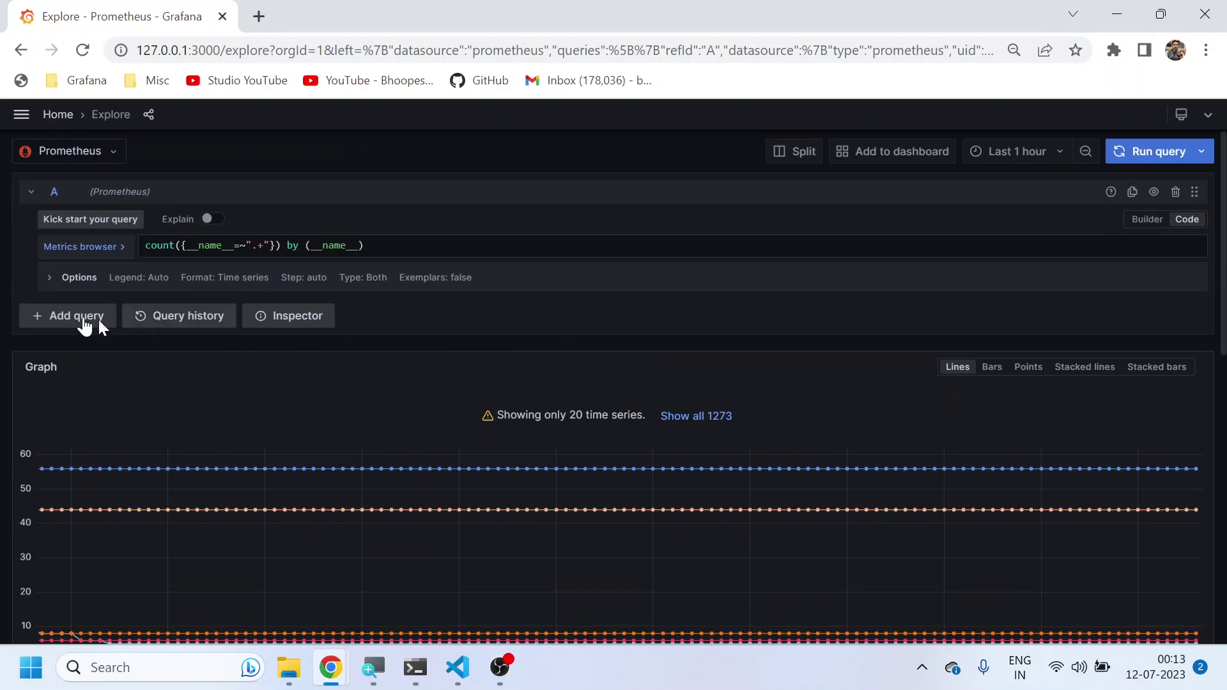
left_click(48, 276)
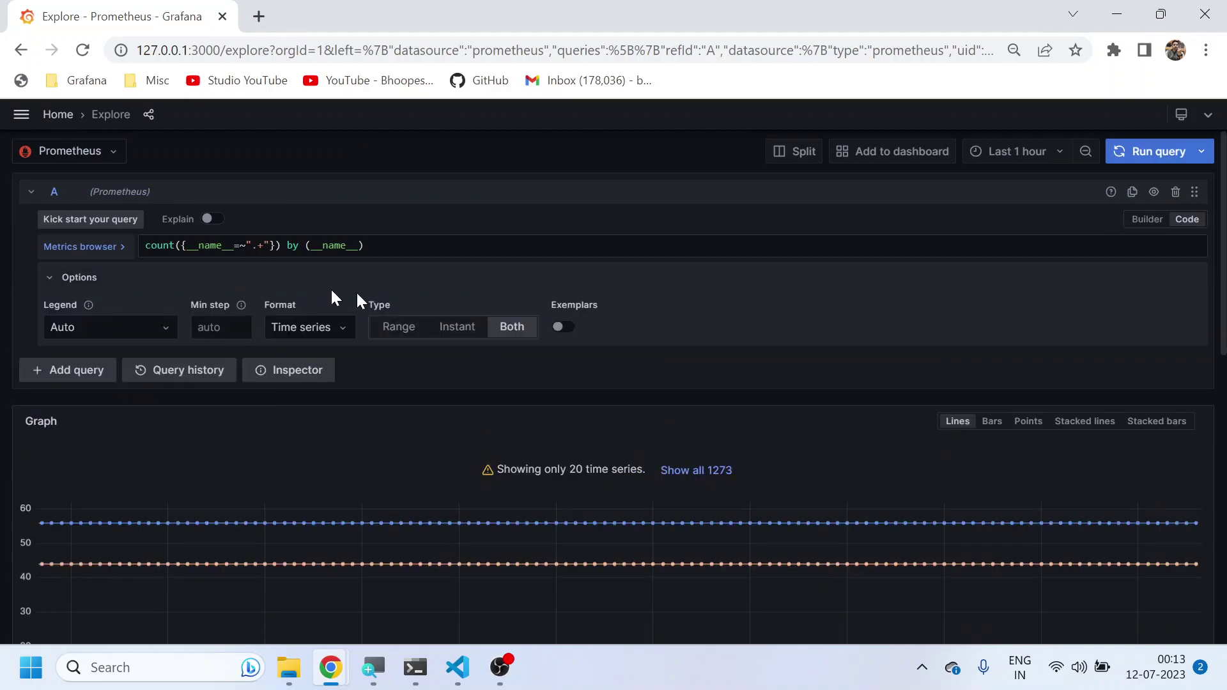
left_click(457, 329)
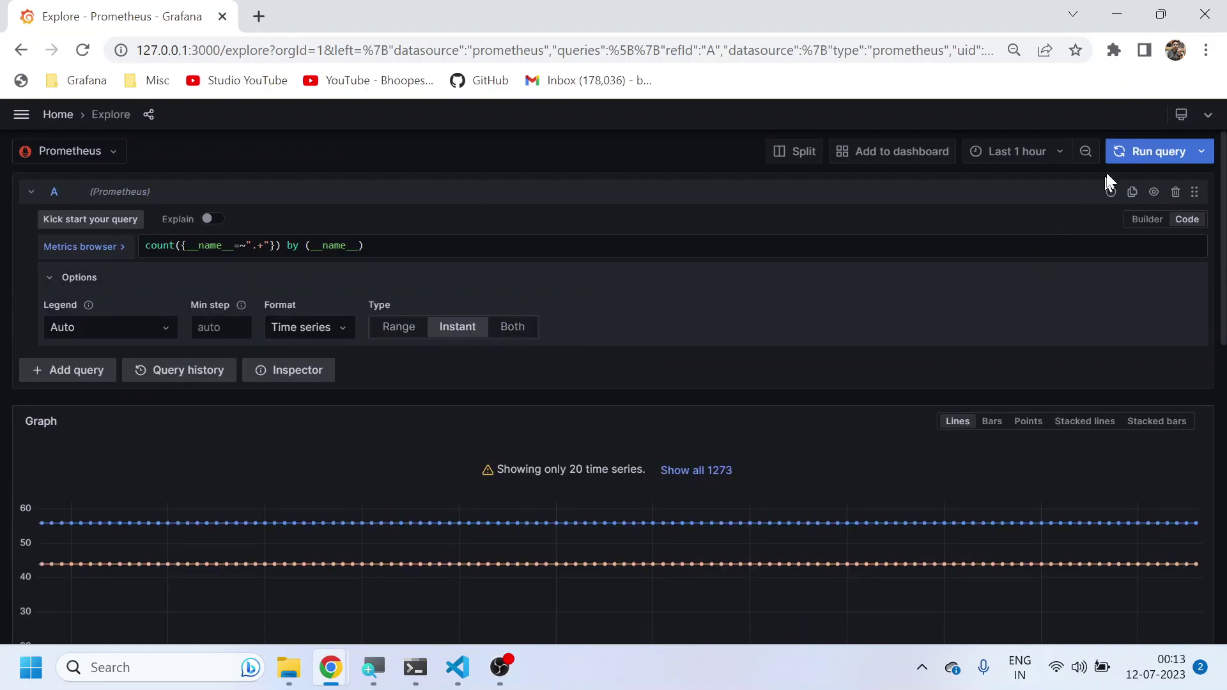
left_click(1150, 152)
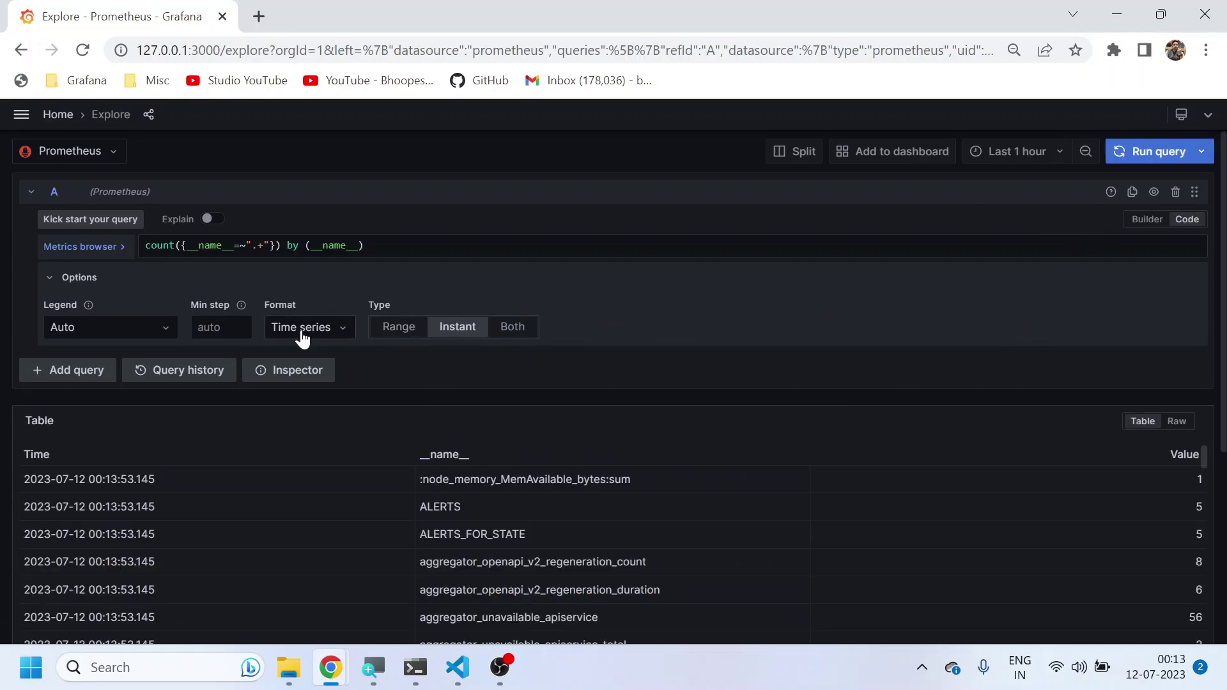
Replace the Explore query with the README's count by (job) query from line 7
key("alt+Tab")
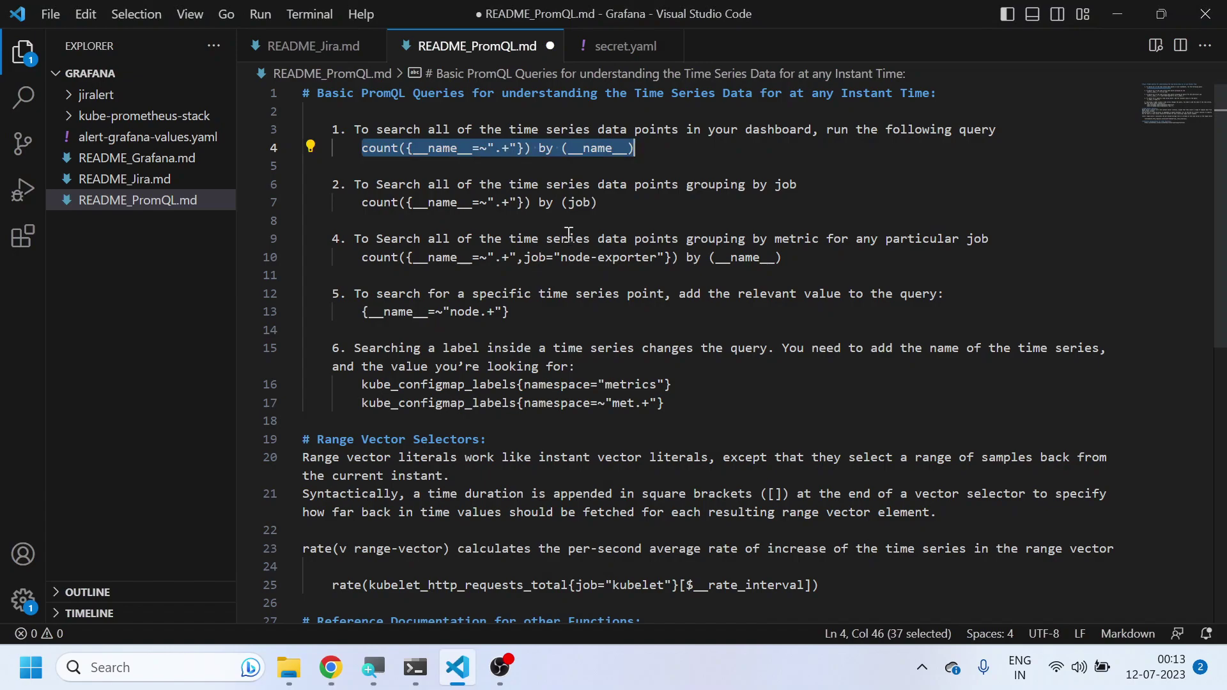
left_click_drag(601, 208, 364, 204)
key("ctrl+c")
key("alt+Tab")
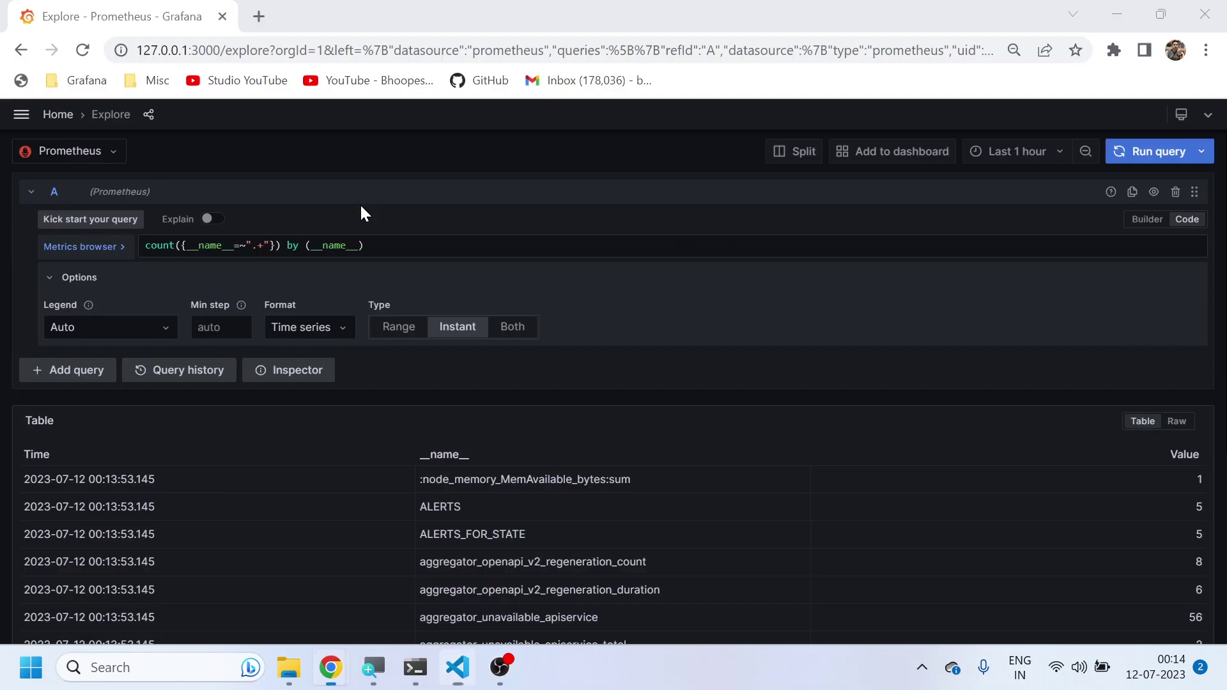
left_click_drag(376, 246, 96, 243)
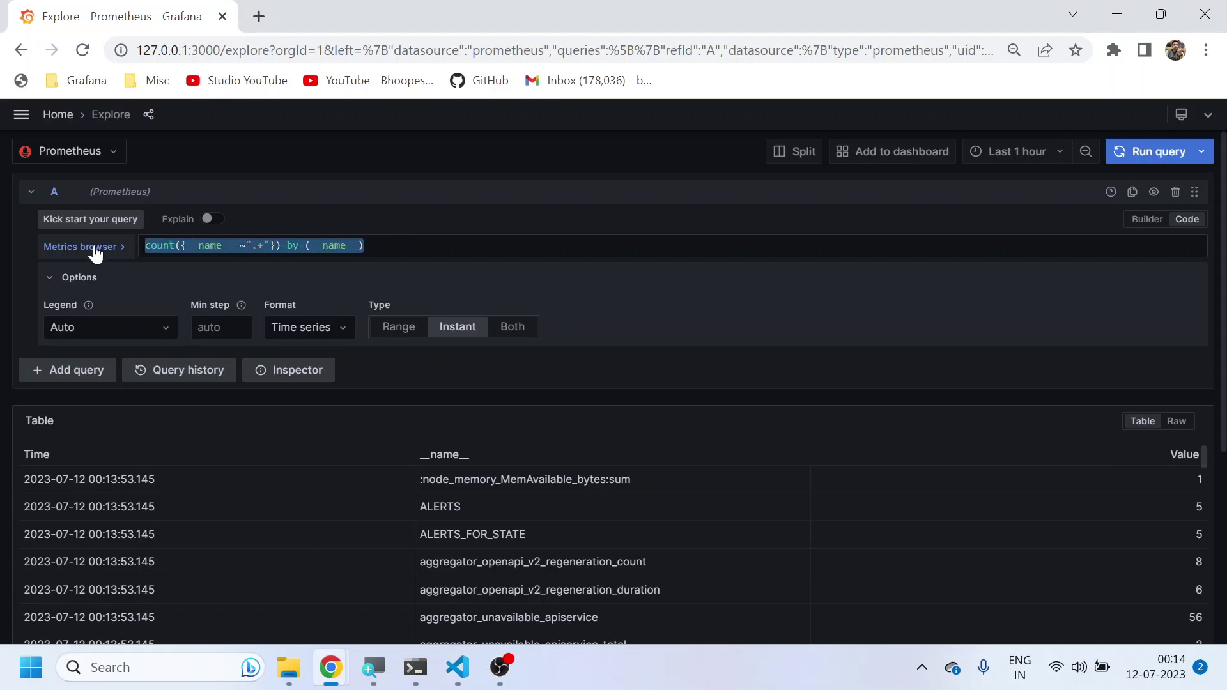
key("ctrl+v")
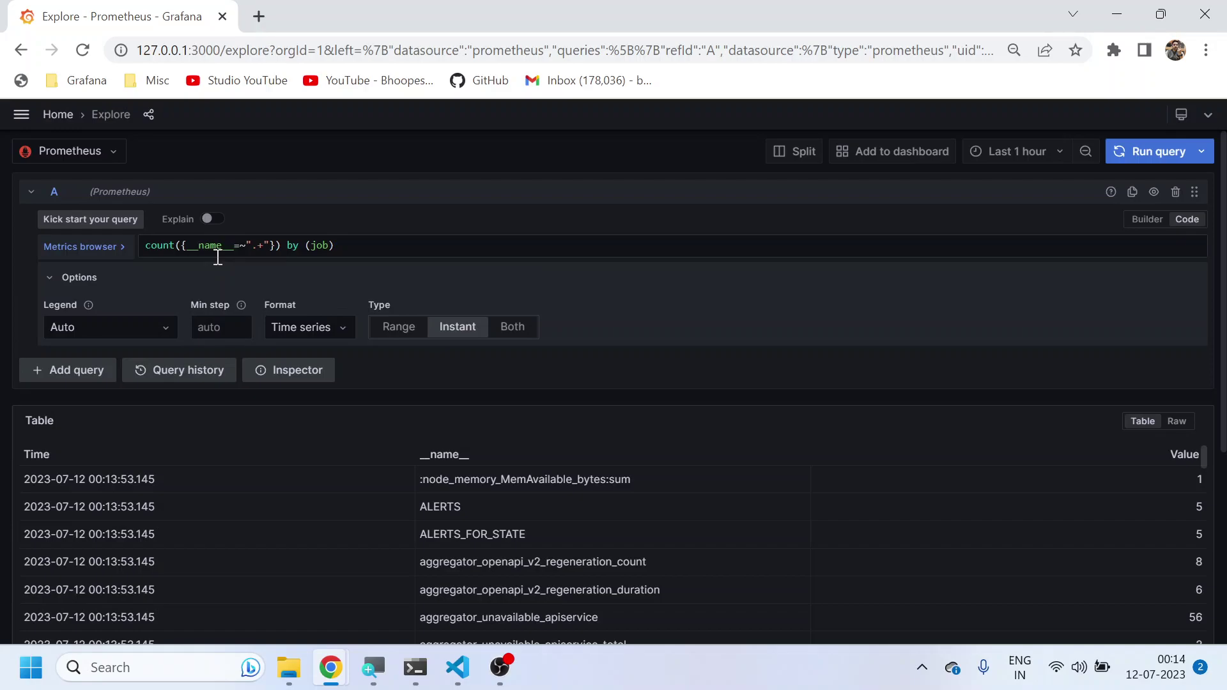
Run it, sort the Value column descending, and highlight the node-exporter job
left_click(1137, 149)
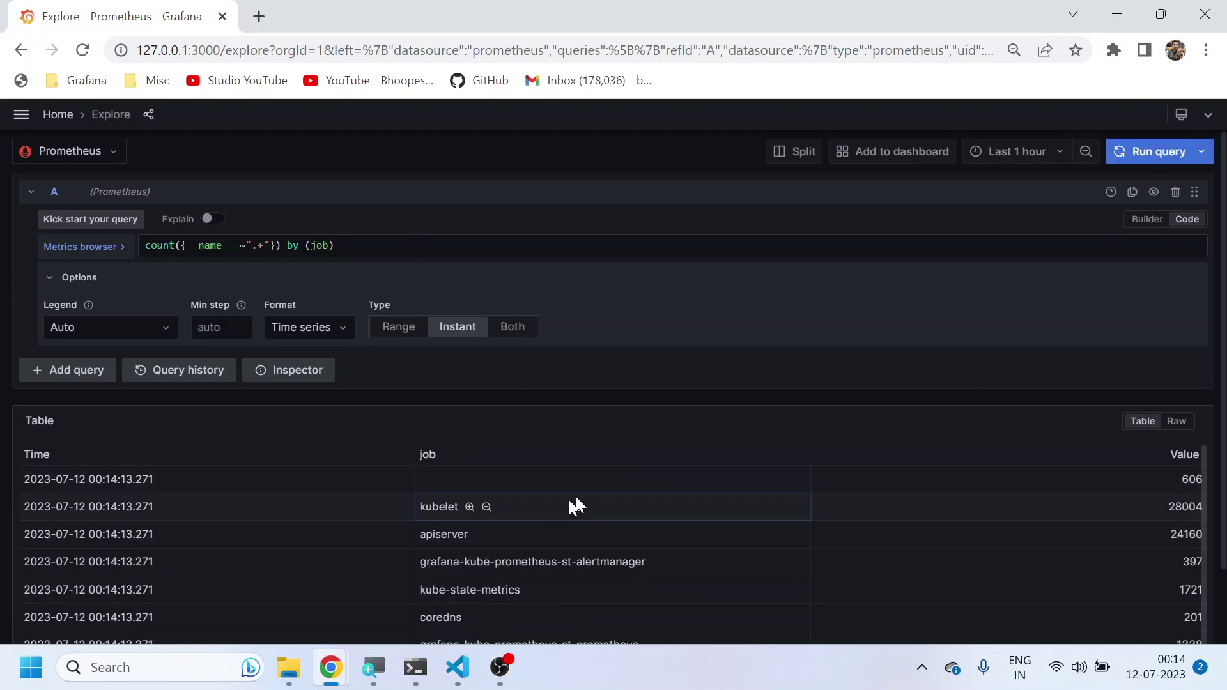
scroll(667, 480, "down", 1)
left_click(1183, 455)
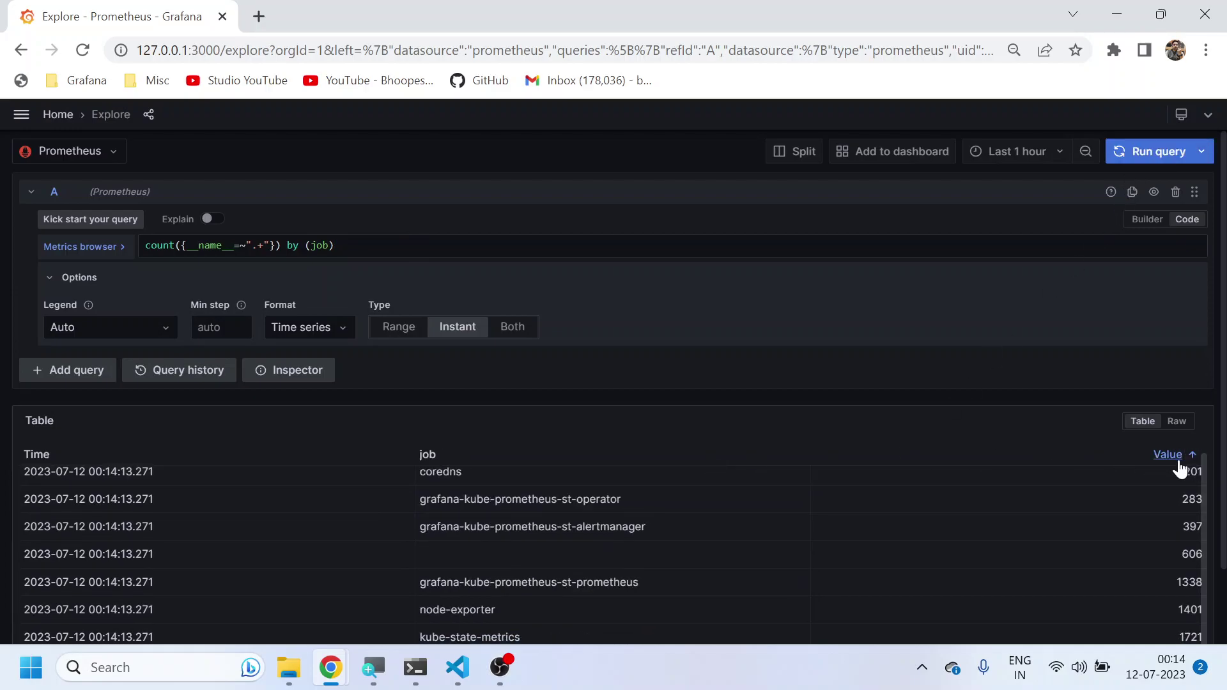
left_click(1180, 455)
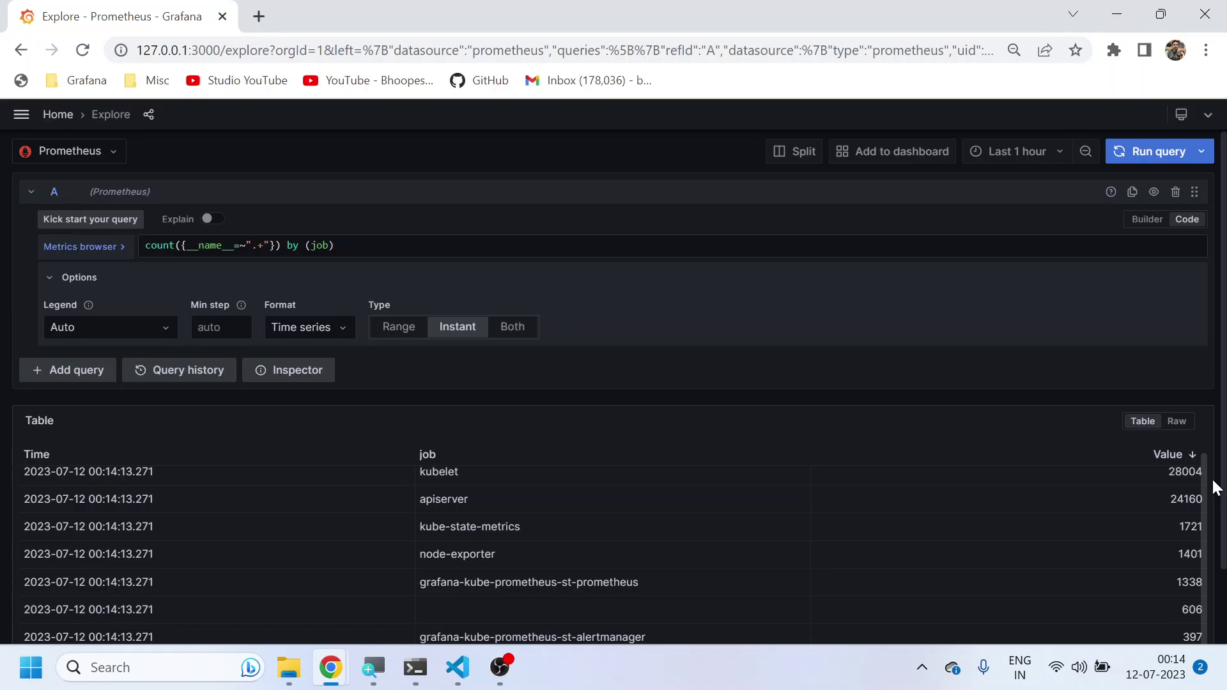
scroll(1224, 497, "down", 2)
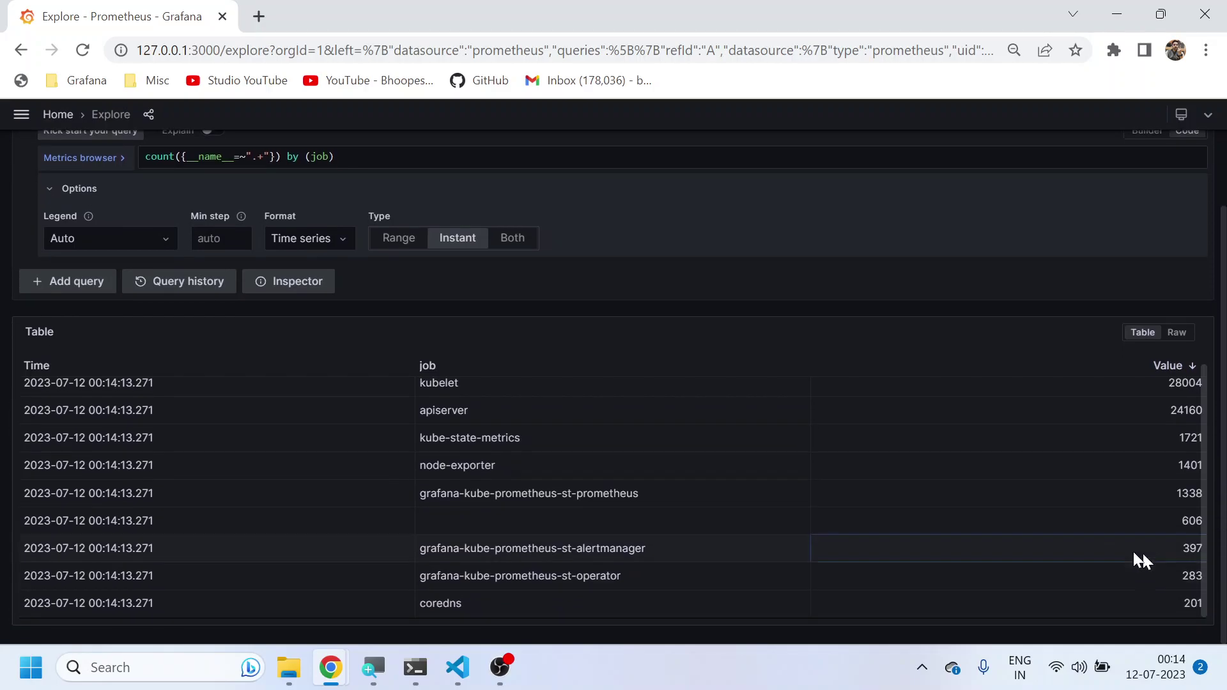
double_click(453, 465)
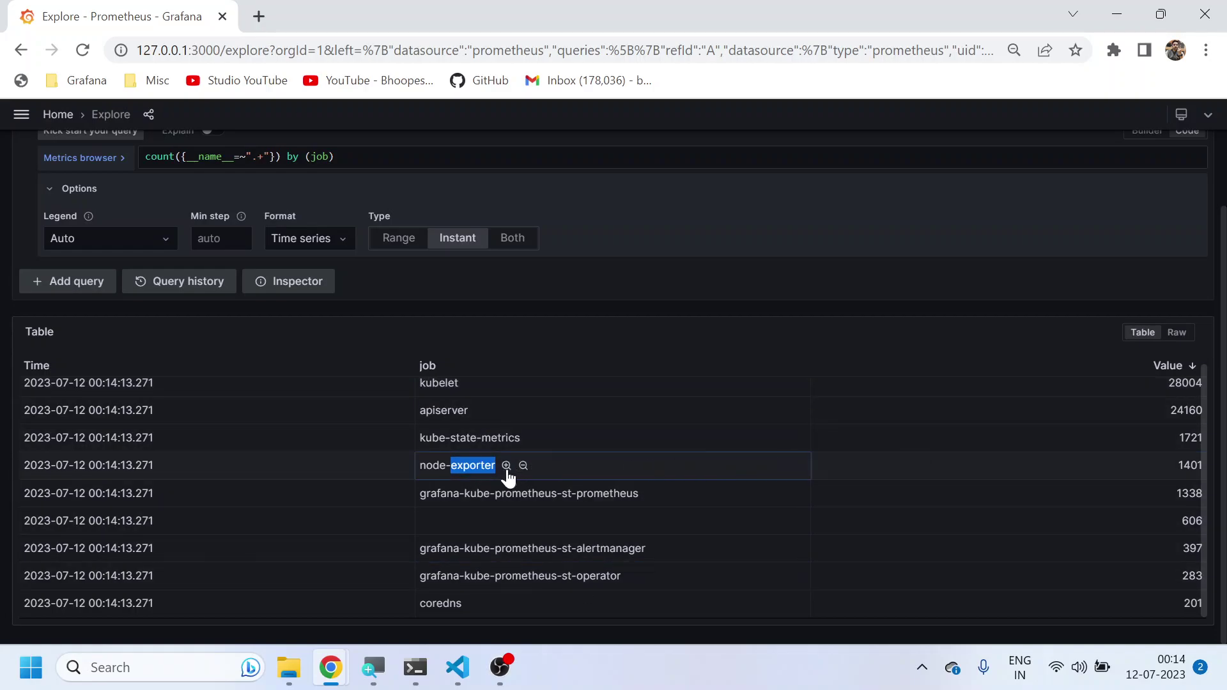
Filter to job node-exporter, change by (job) to by (__name__), and run the per-metric count
left_click(507, 468)
left_click(507, 466)
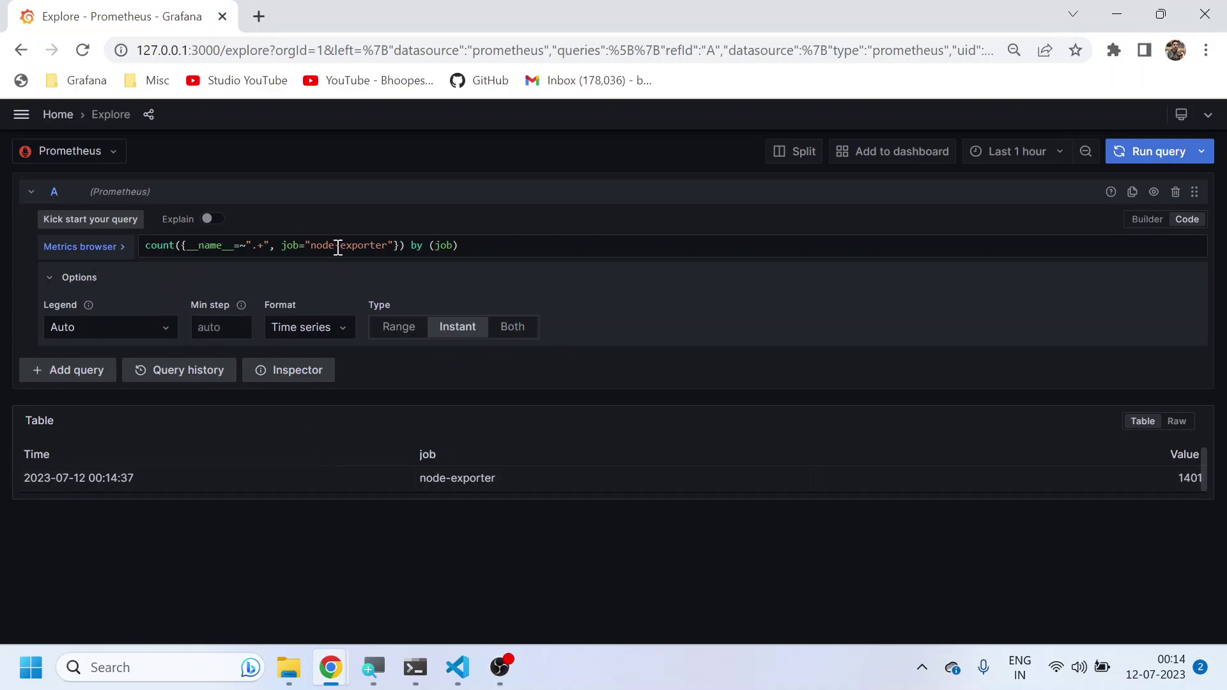
double_click(442, 246)
type("__name__")
left_click(1124, 155)
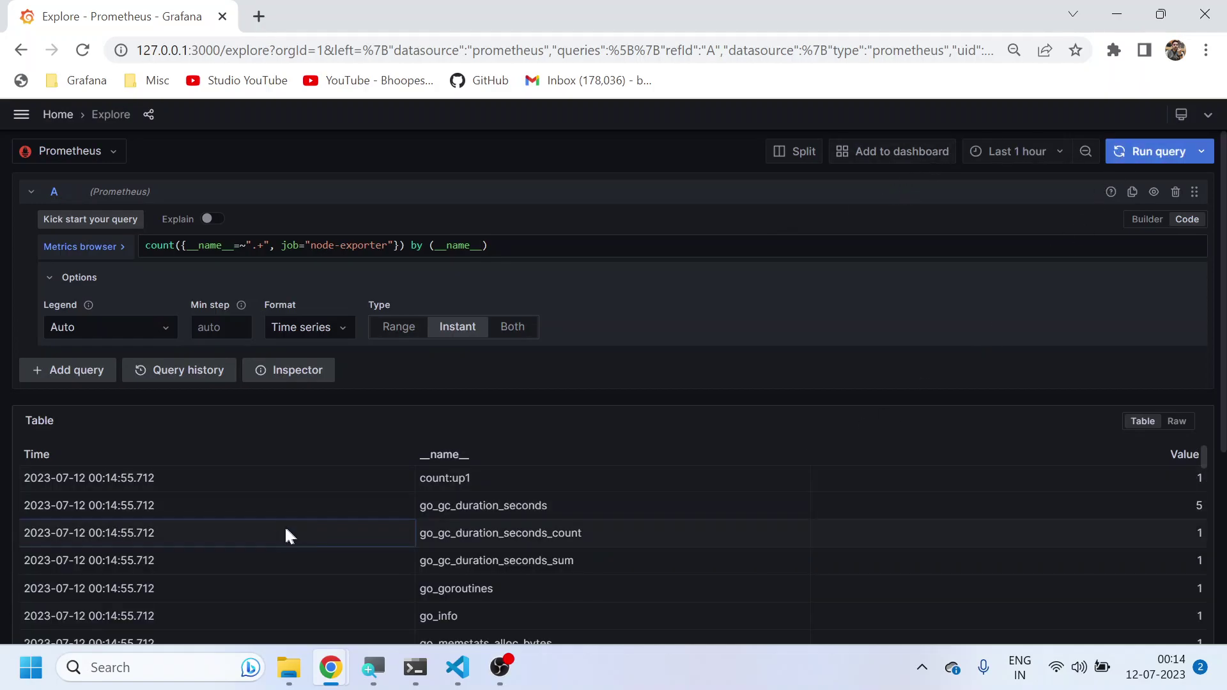
scroll(289, 534, "down", 6)
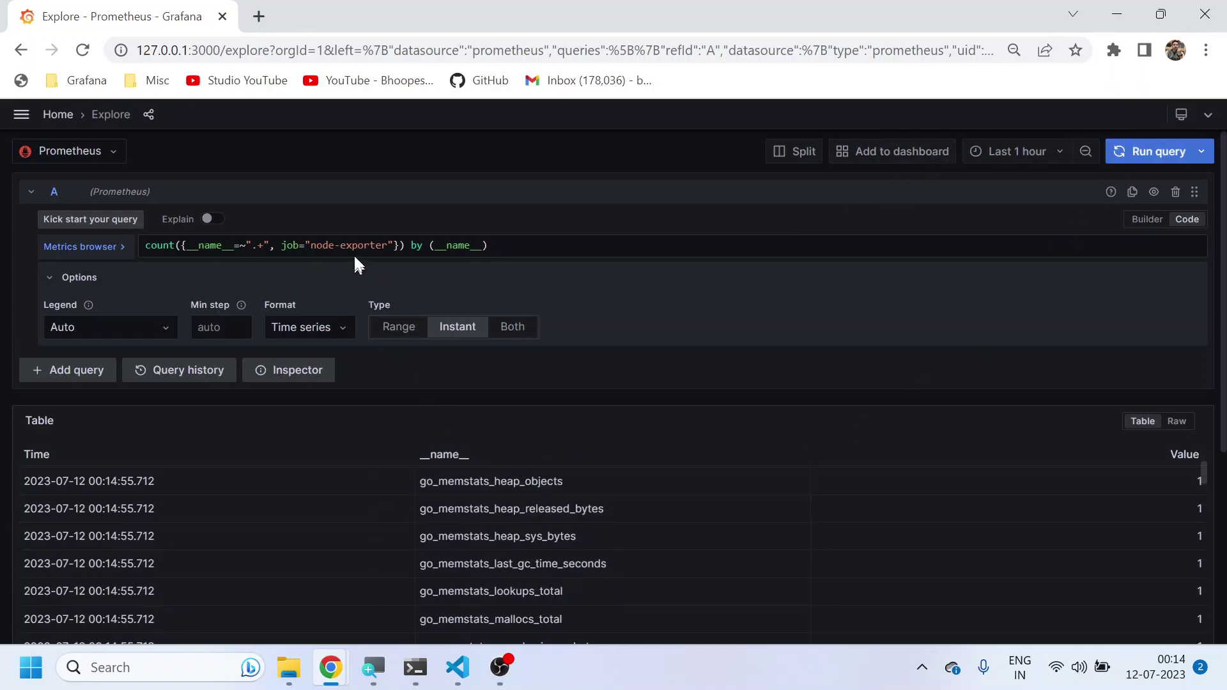
scroll(497, 465, "down", 8)
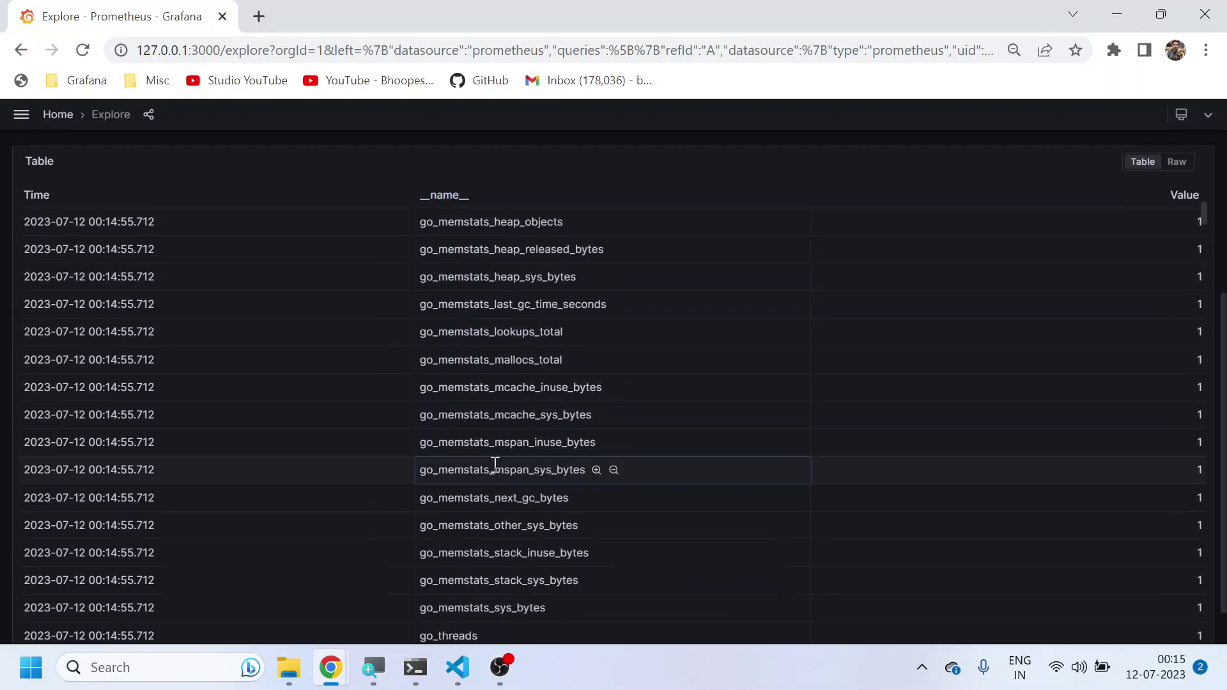
scroll(499, 464, "down", 5)
scroll(501, 461, "up", 10)
Copy the node-exporter per-metric count query from README_PromQL.md line 10
key("alt+Tab")
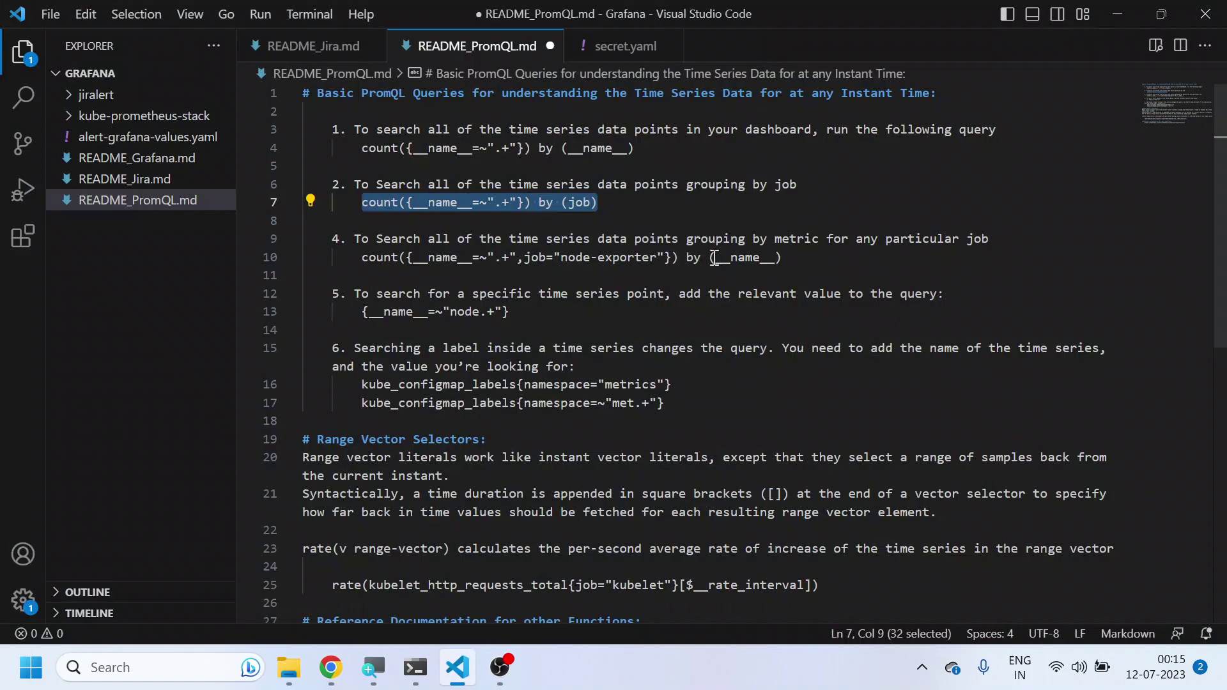
left_click_drag(789, 253, 728, 273)
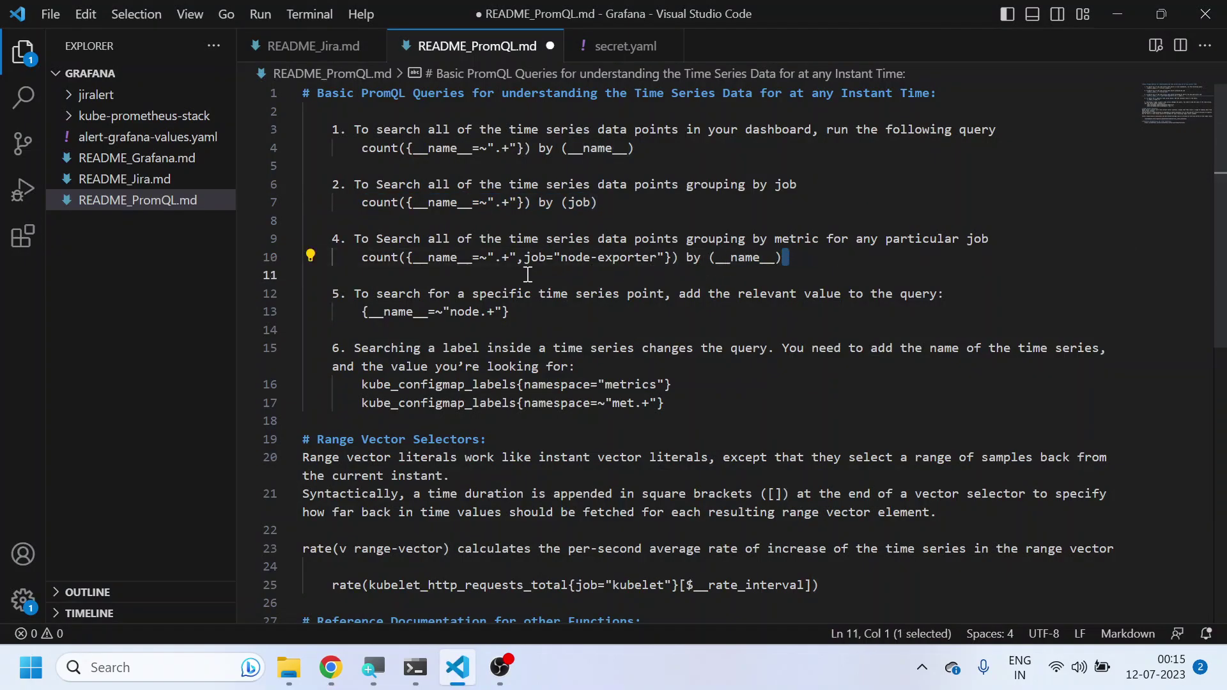
left_click_drag(386, 269, 365, 263)
key("ctrl+c")
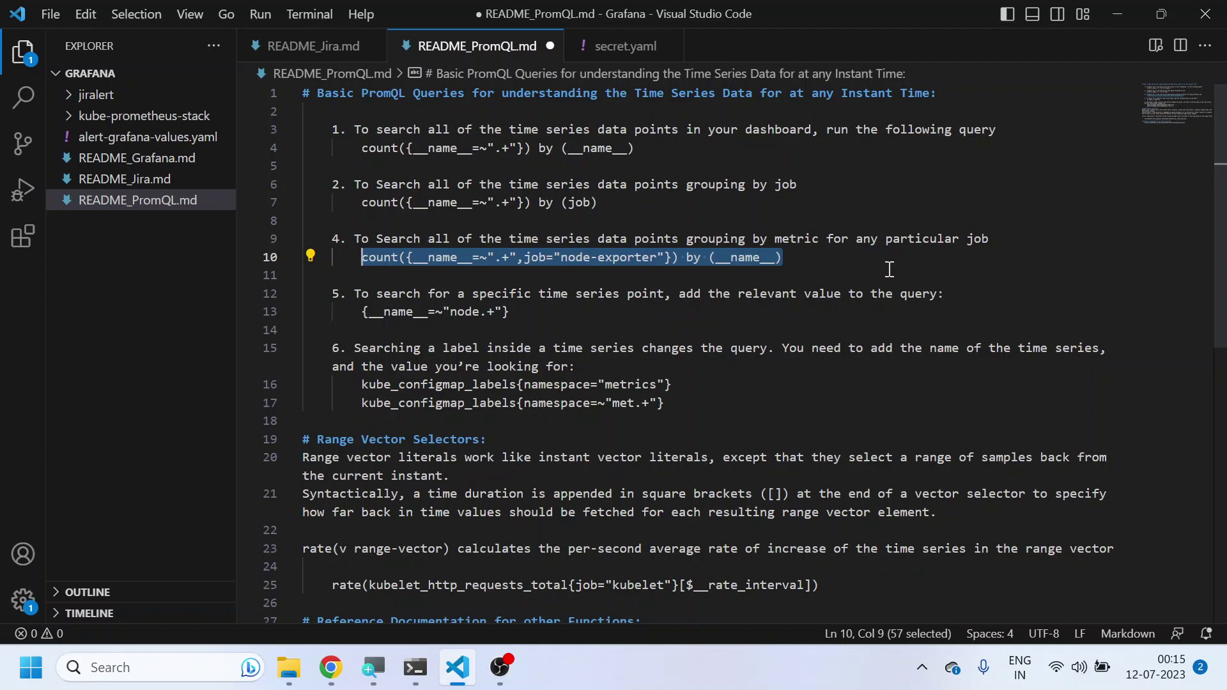
key("alt+Tab")
Paste and run the README node-exporter query, then rerun it with job kube-state-metrics
scroll(515, 241, "up", 5)
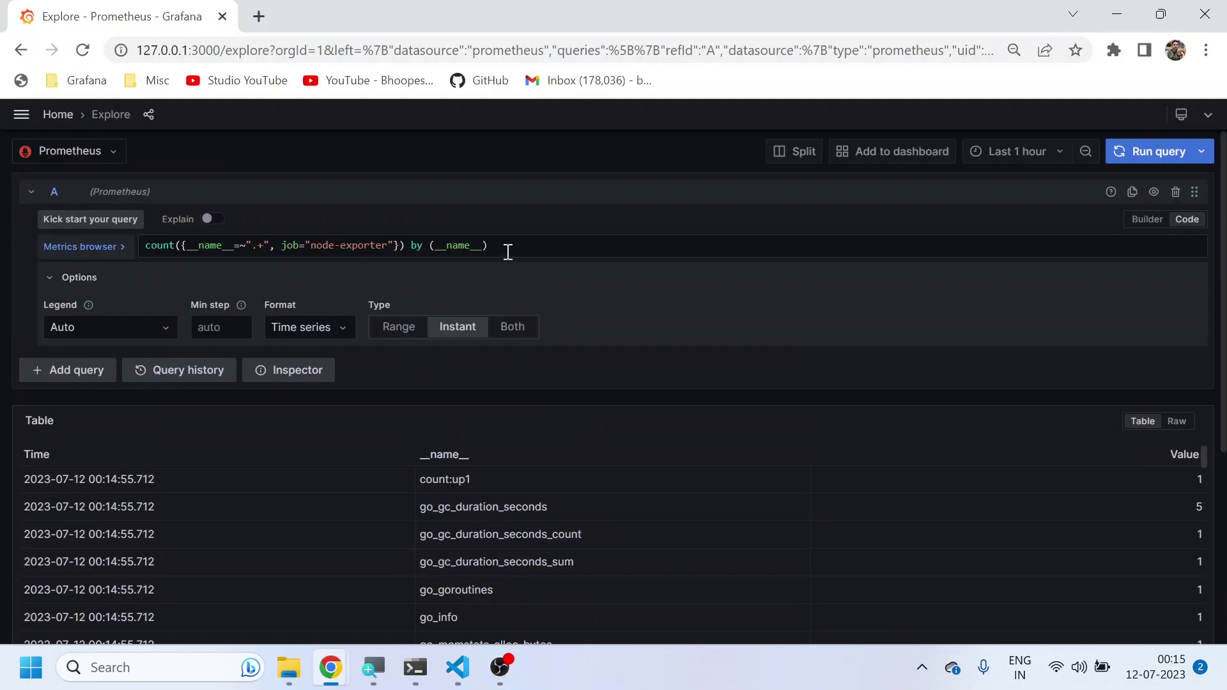
left_click_drag(507, 248, 44, 250)
key("ctrl+v")
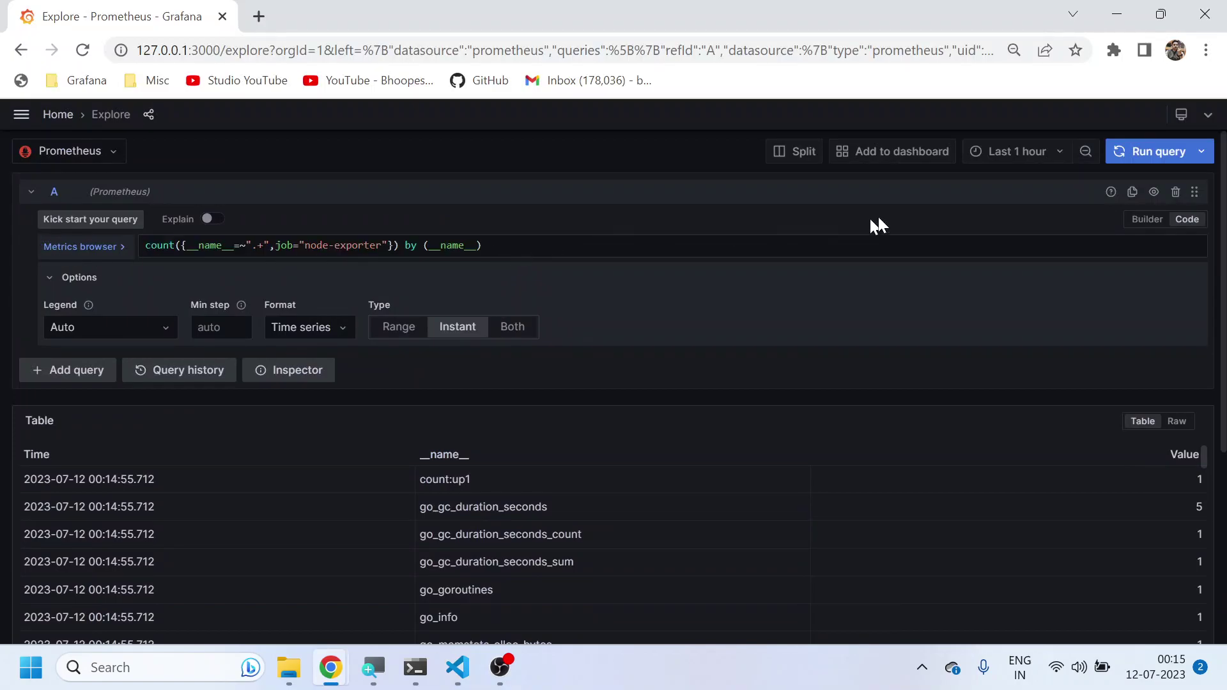
left_click(1117, 155)
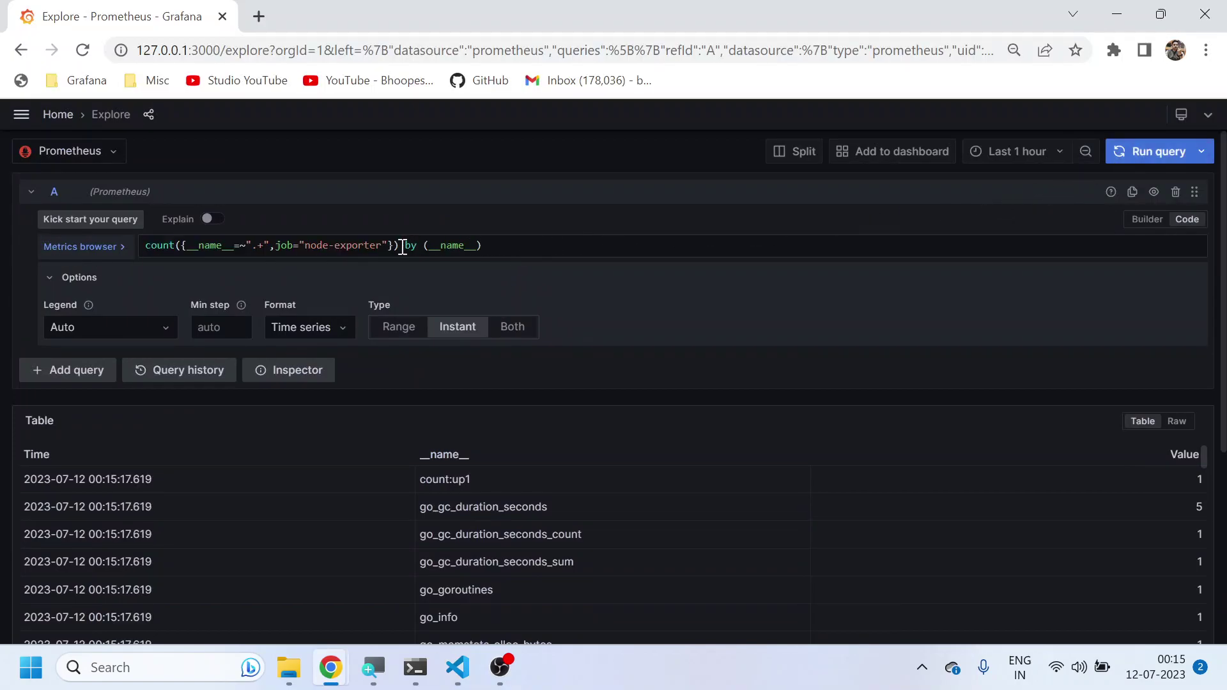
left_click_drag(379, 246, 304, 247)
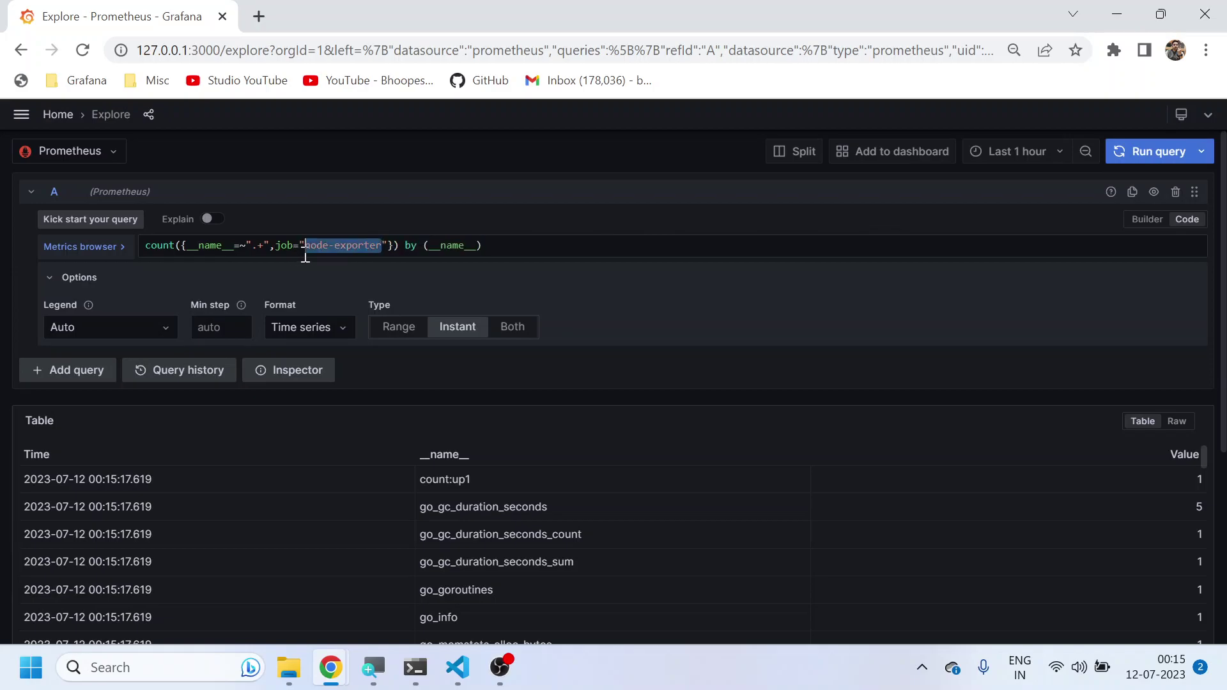
type("kube-sta")
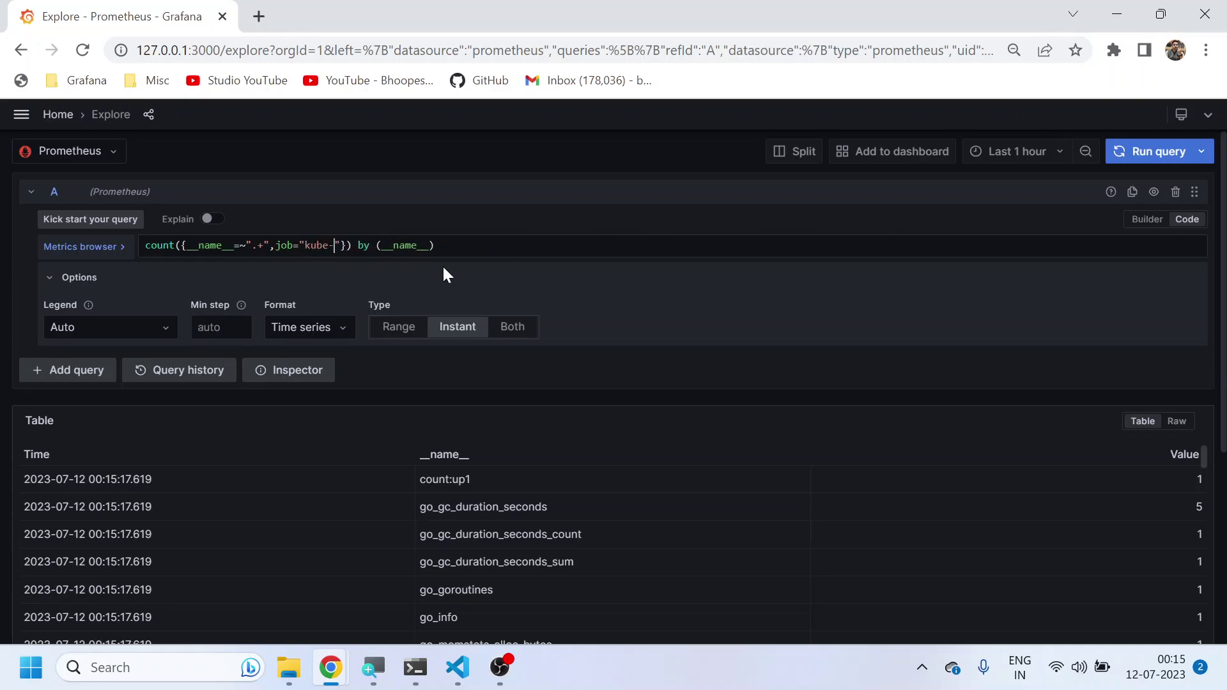
type("te-metrics")
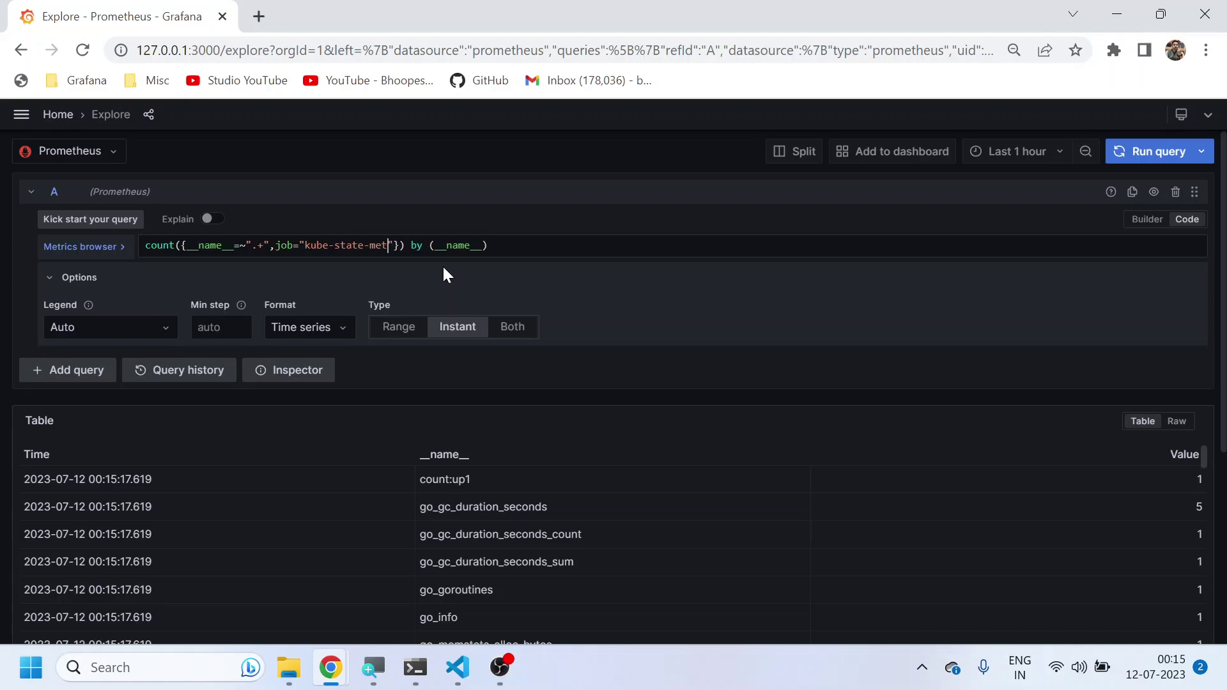
left_click(1160, 152)
scroll(657, 561, "down", 10)
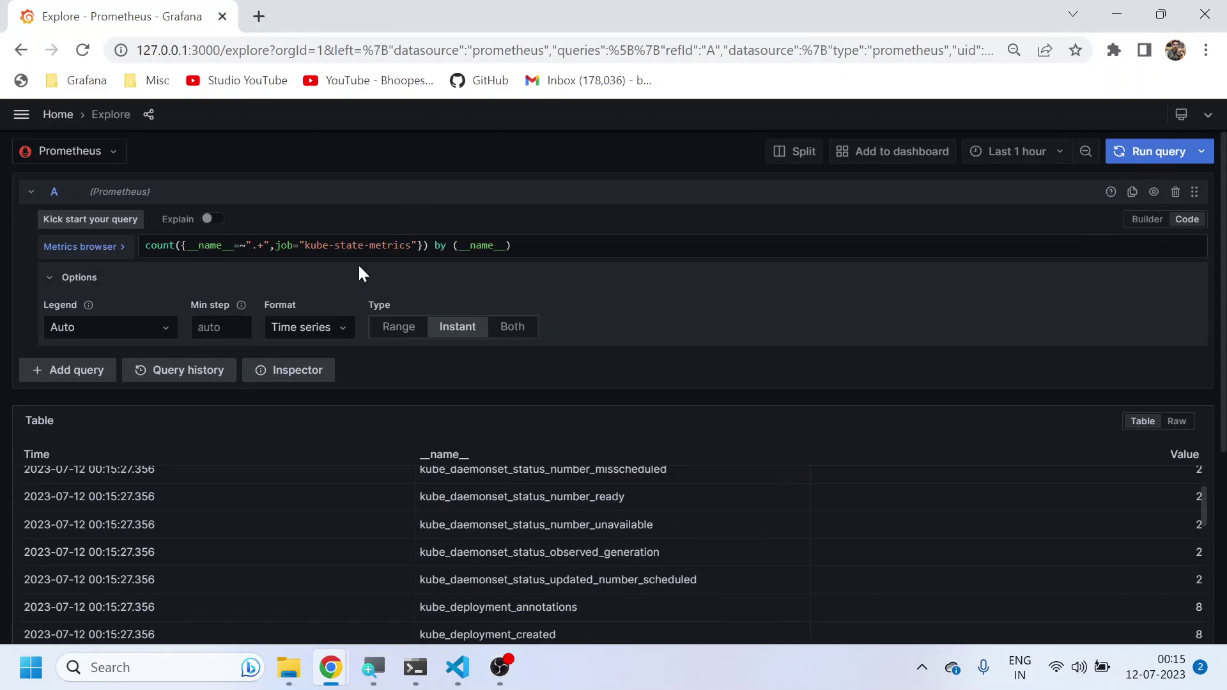
Copy the {__name__=~"node.+"} query from README line 13 and select Grafana's current query
key("alt+Tab")
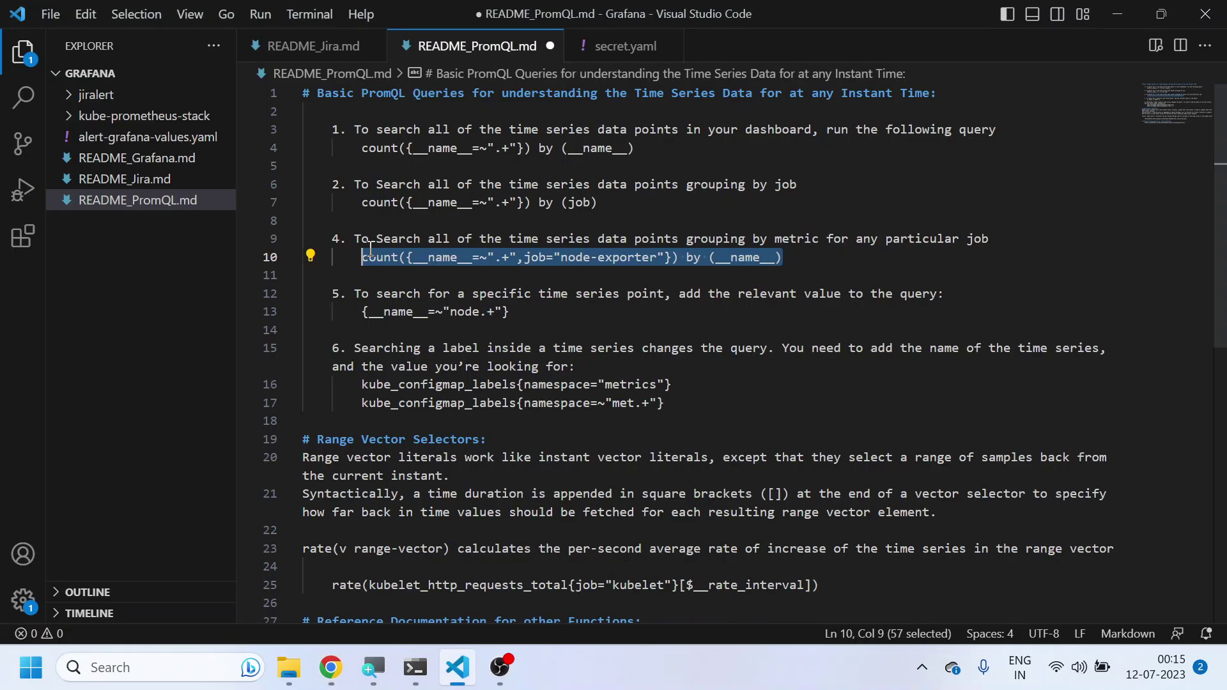
left_click_drag(509, 312, 364, 318)
key("ctrl+c")
key("alt+Tab")
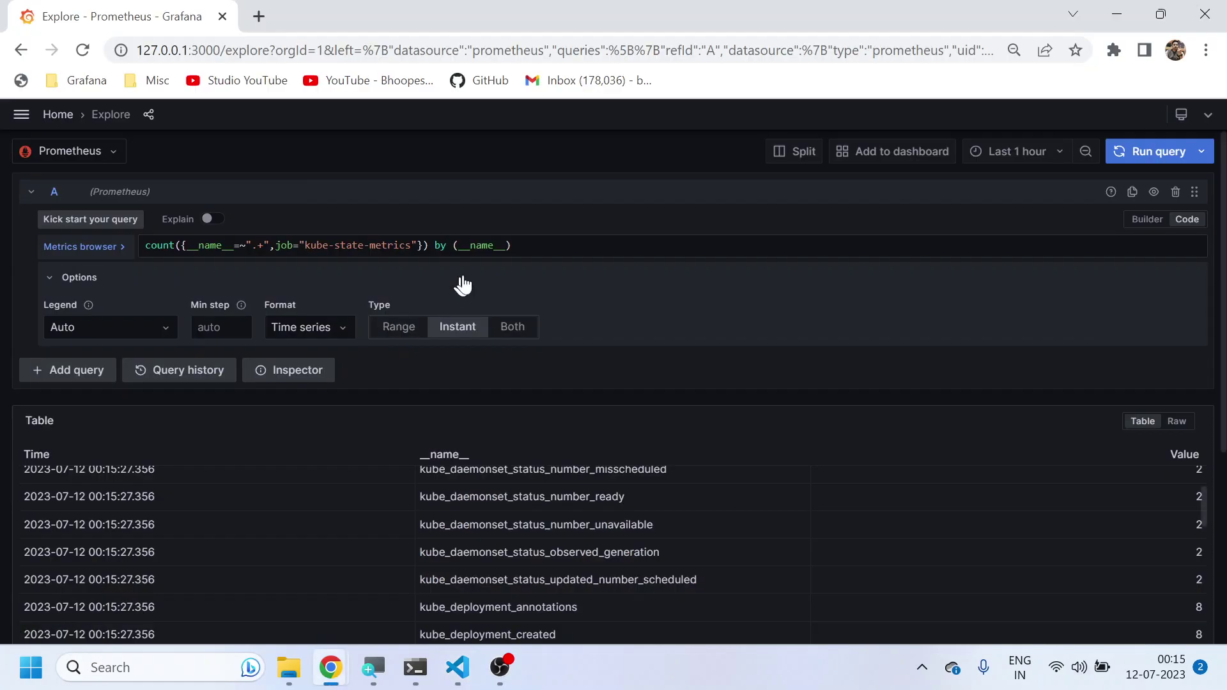
left_click_drag(529, 246, 85, 250)
Paste and run {__name__=~"node.+"}, viewing the 1519 node_* series as raw lines
key("ctrl+v")
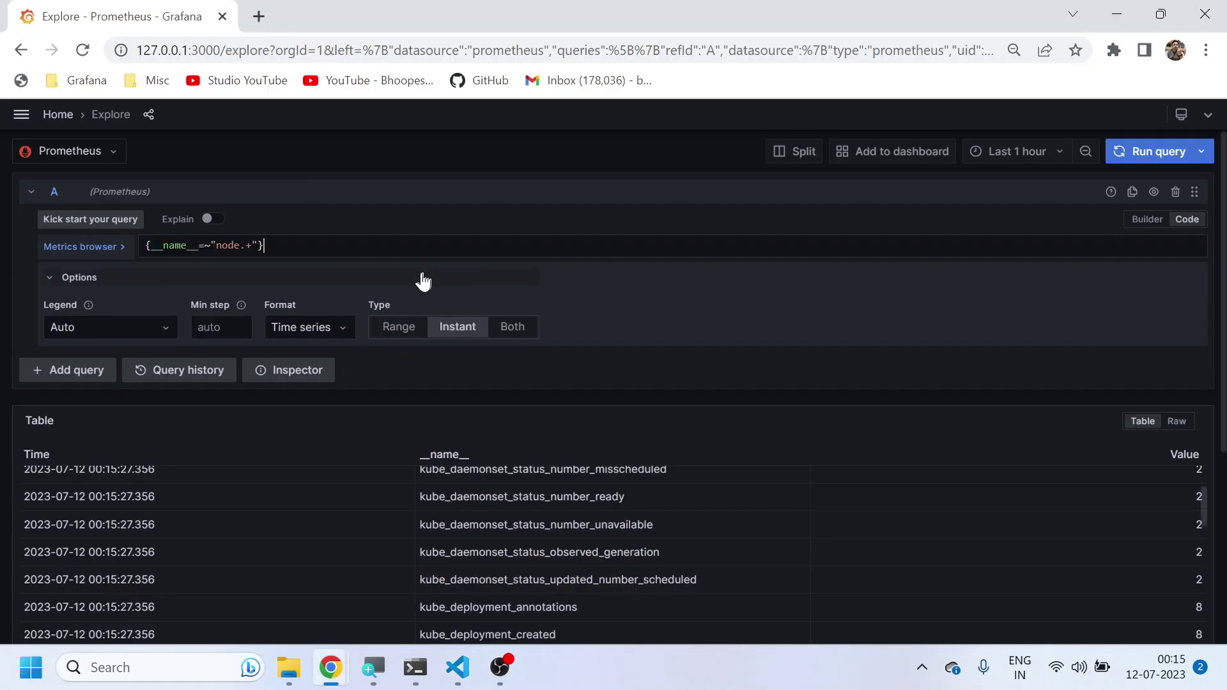
left_click(1157, 158)
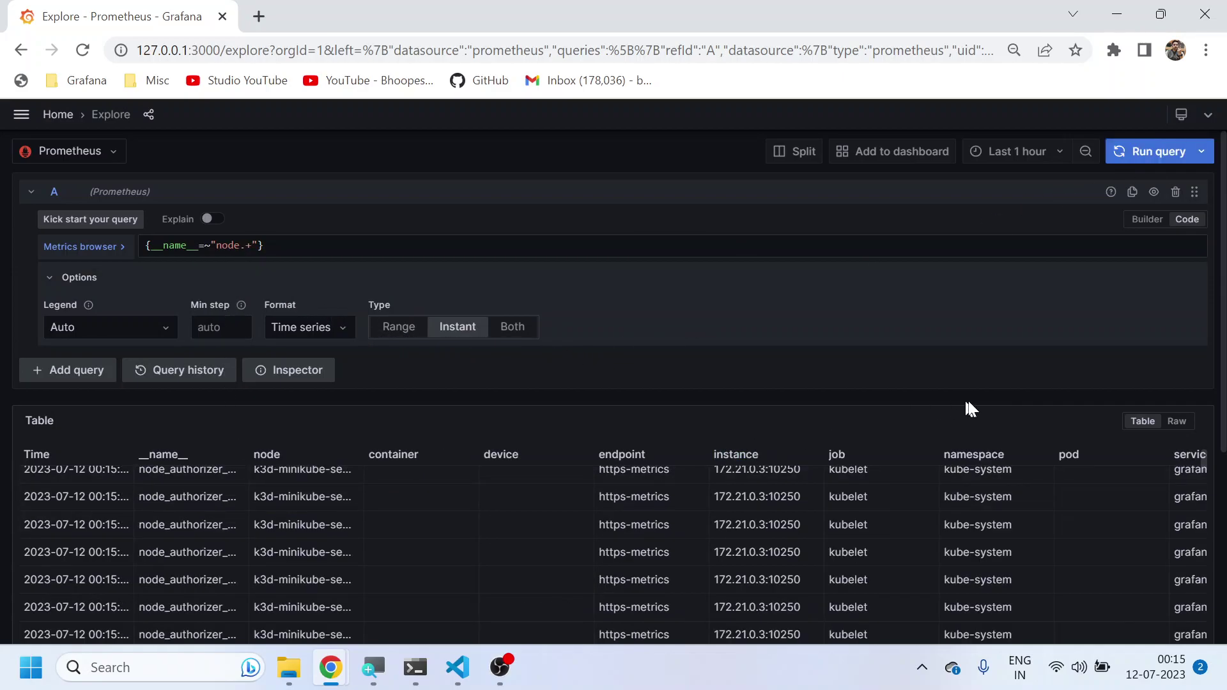
left_click(1179, 423)
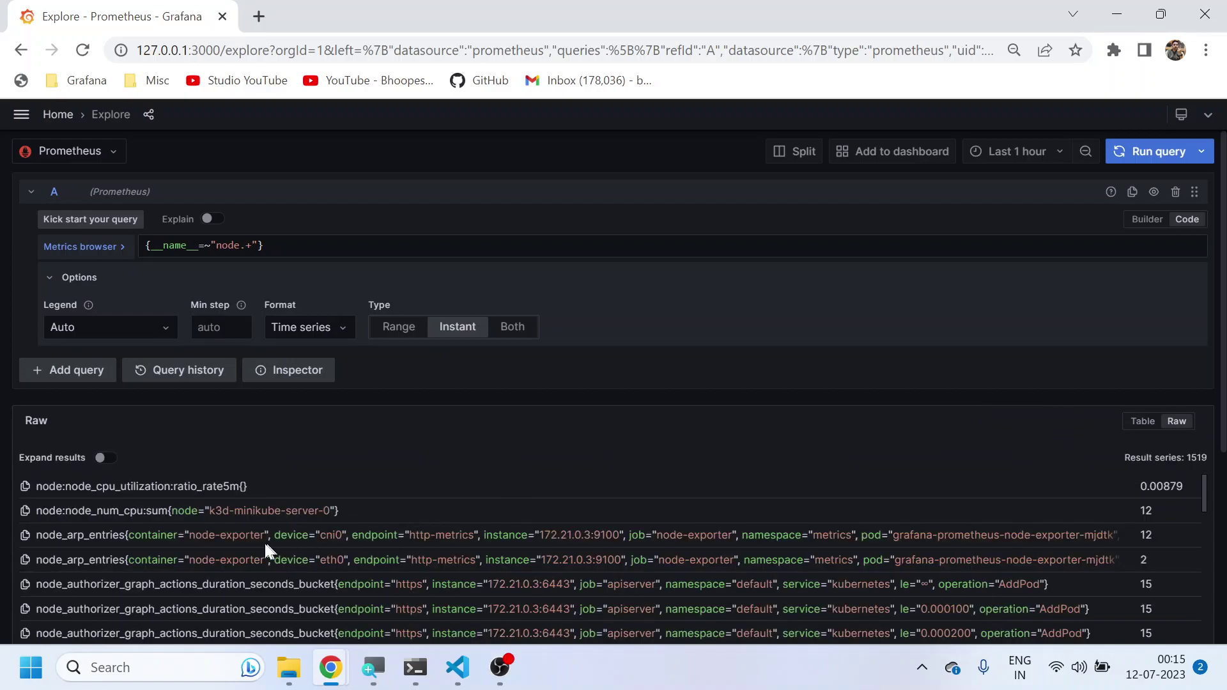
scroll(260, 548, "down", 5)
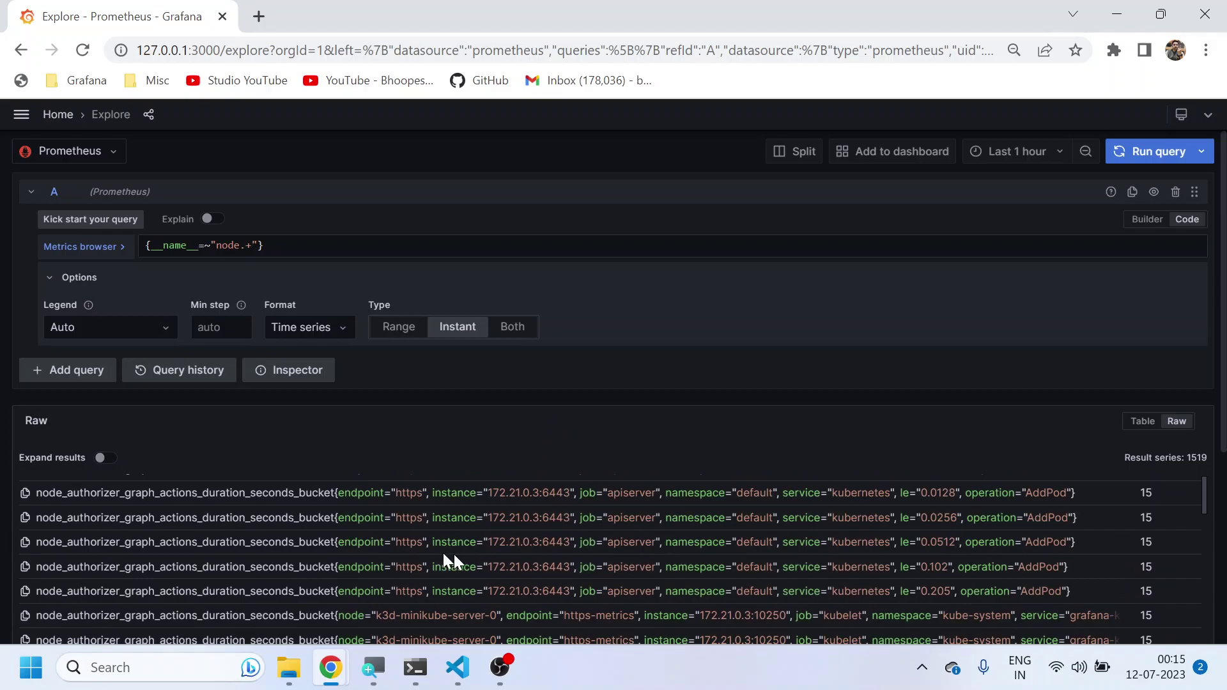
scroll(72, 558, "down", 5)
scroll(73, 558, "down", 3)
Select the namespace-filtered kube_configmap_labels query on README line 16
key("alt+Tab")
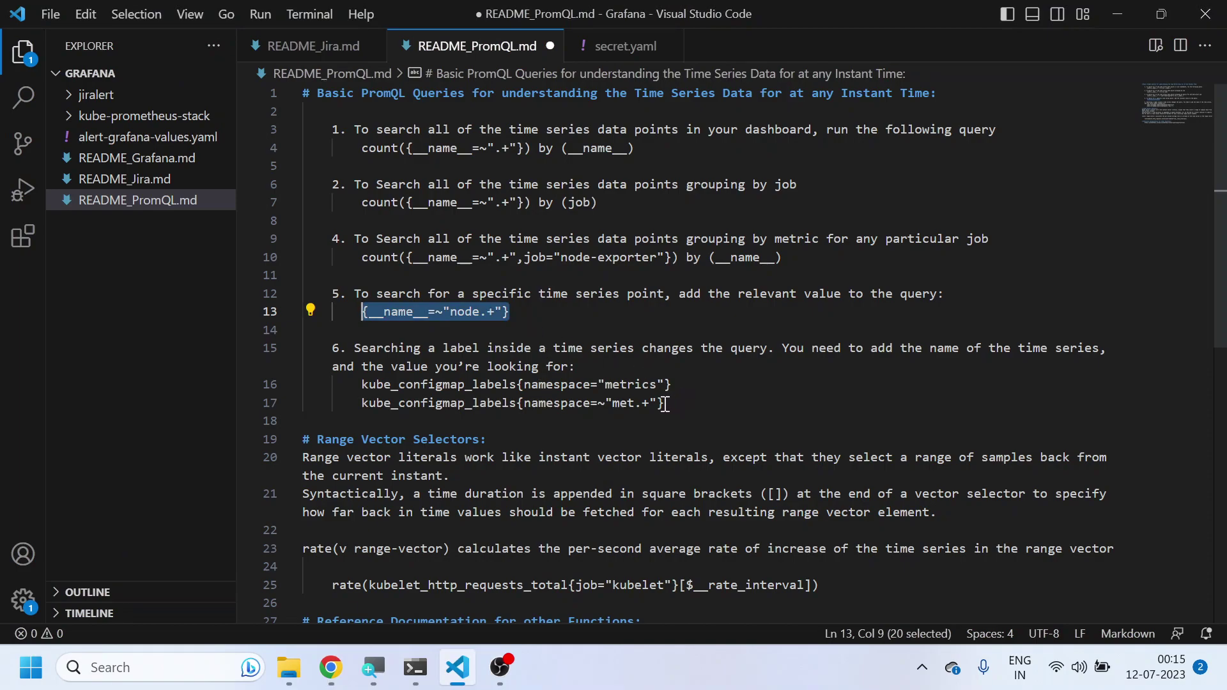
double_click(447, 384)
left_click_drag(672, 384, 362, 384)
key("ctrl+c")
Paste and run the README's namespace-filtered kube_configmap_labels query
key("alt+Tab")
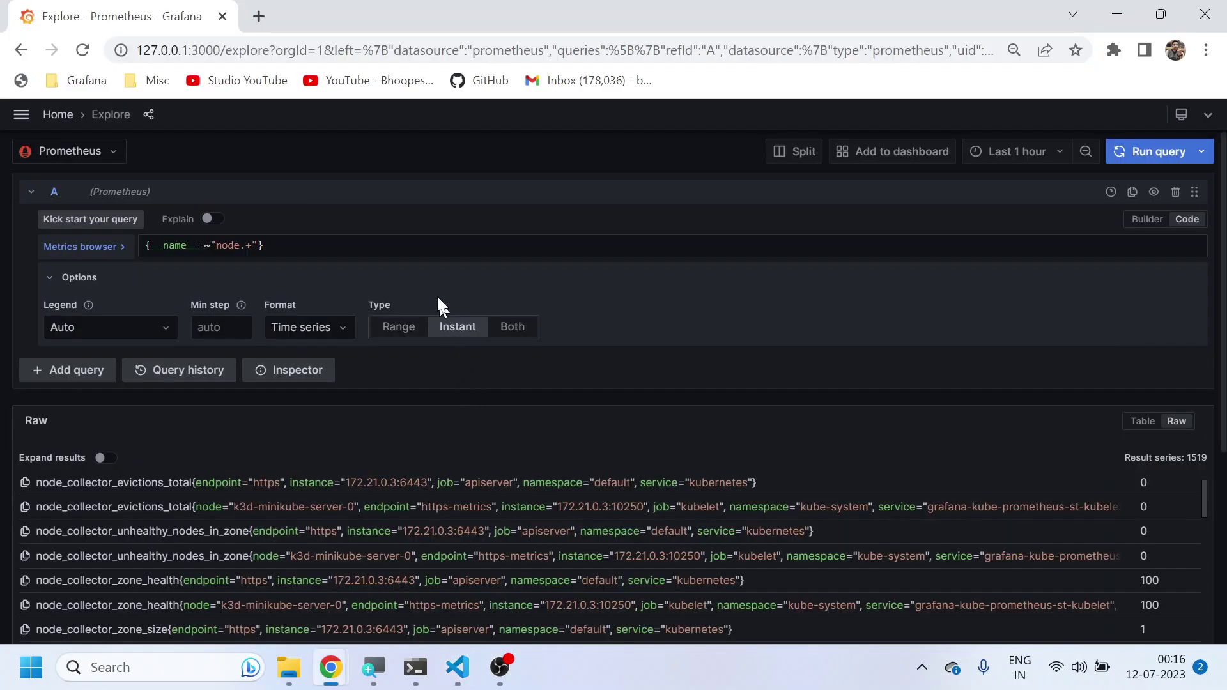
left_click_drag(288, 246, 121, 247)
key("ctrl+v")
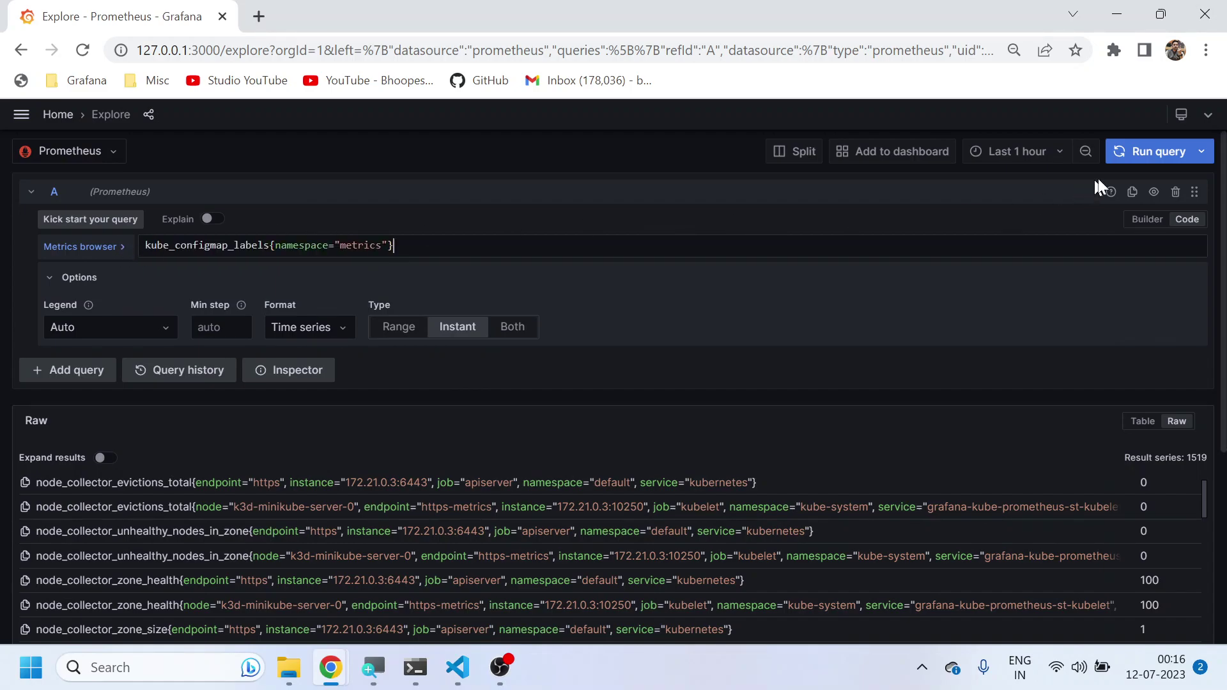
left_click(1160, 160)
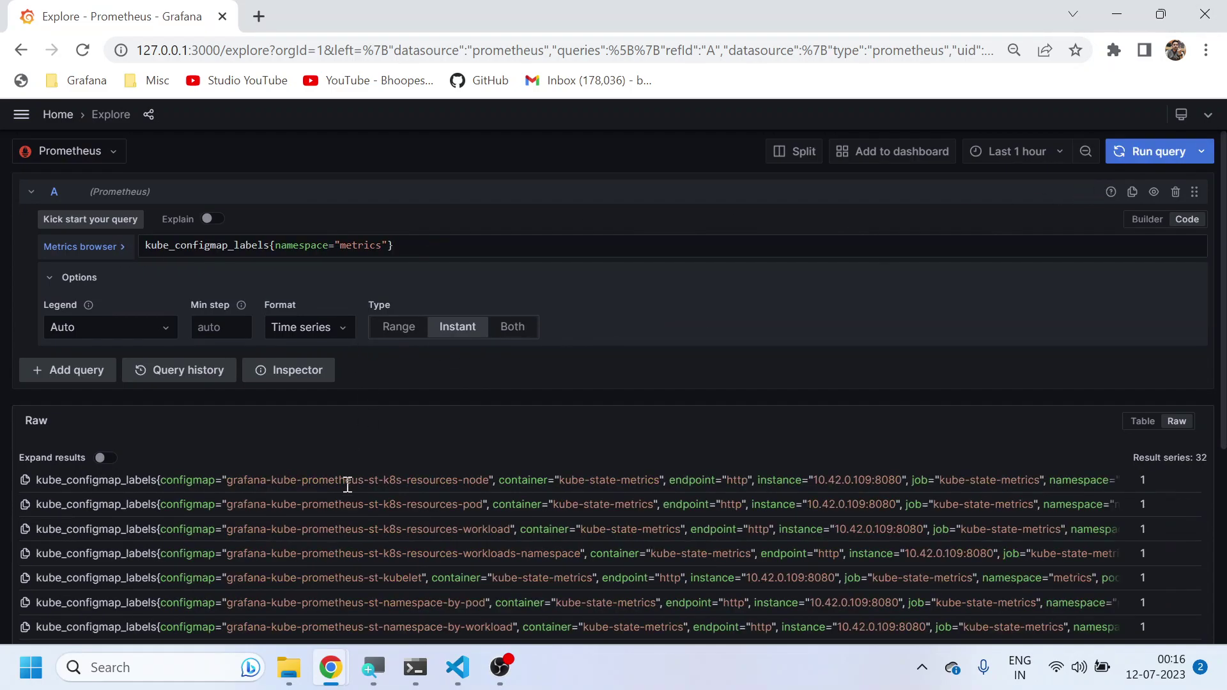
scroll(345, 489, "down", 5)
scroll(336, 497, "up", 5)
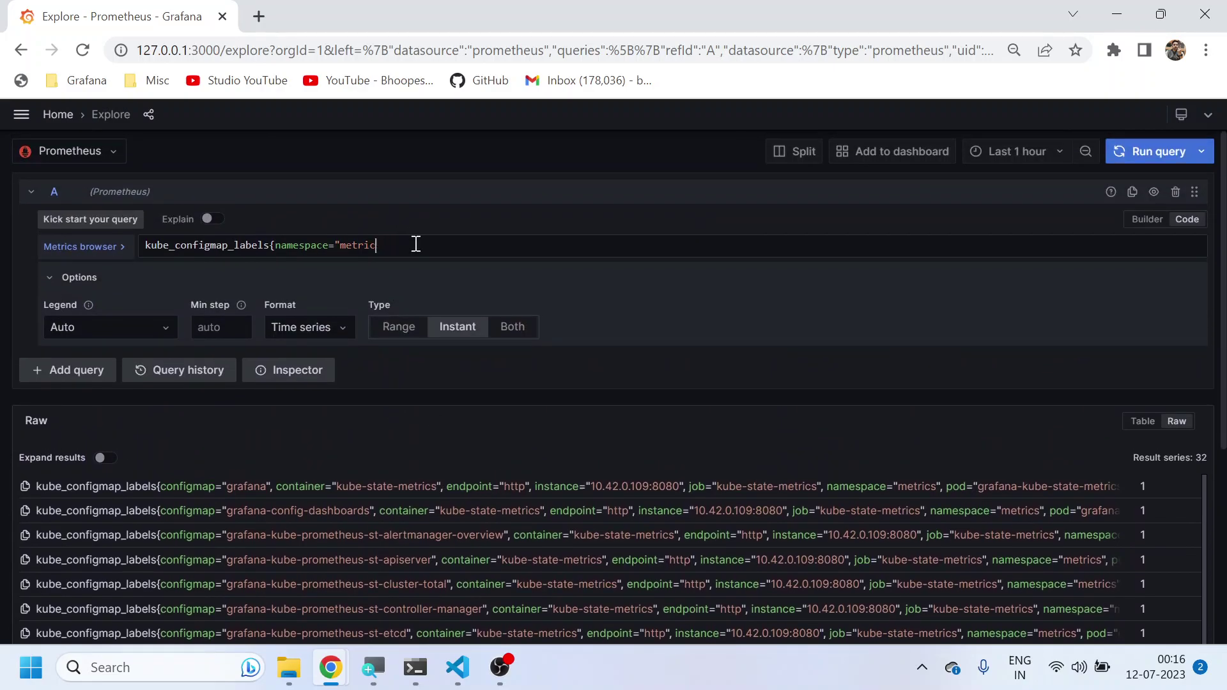
Rebuild the label filter as job="kube-state-metrics" using autocomplete and run it
key("BackSpace")
key("BackSpace")
key("BackSpace")
key("BackSpace")
key("BackSpace")
key("BackSpace")
key("BackSpace")
key("BackSpace")
key("BackSpace")
key("BackSpace")
type("{")
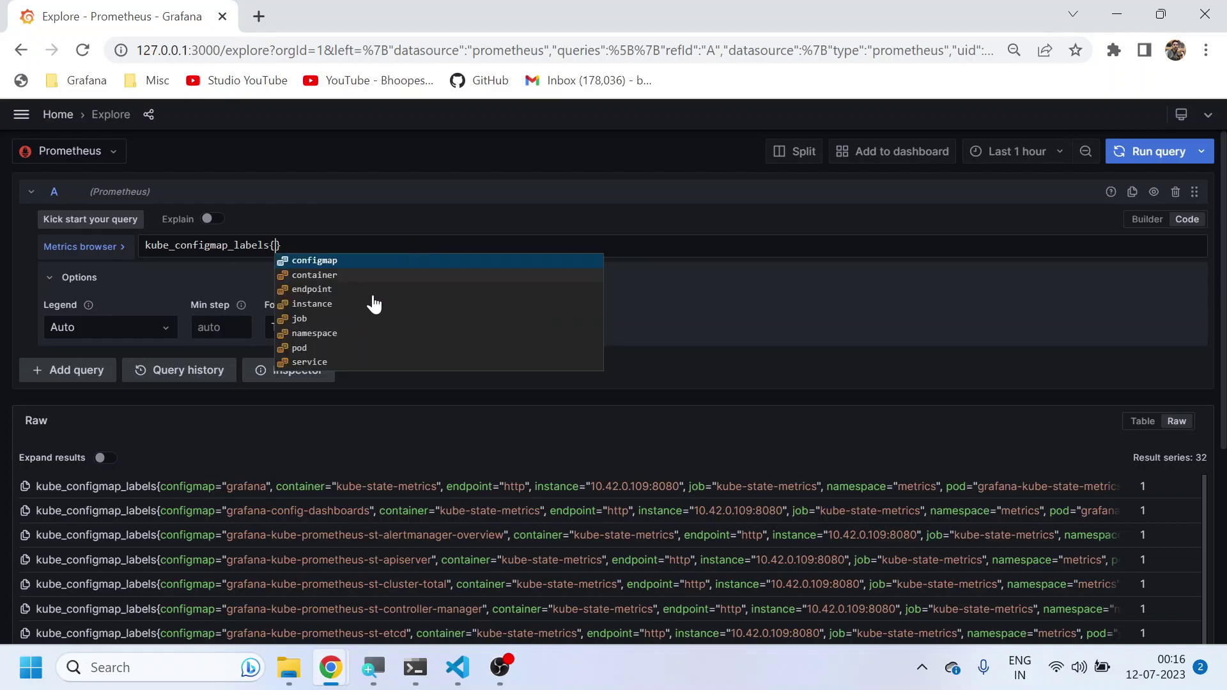
left_click(295, 319)
left_click(375, 261)
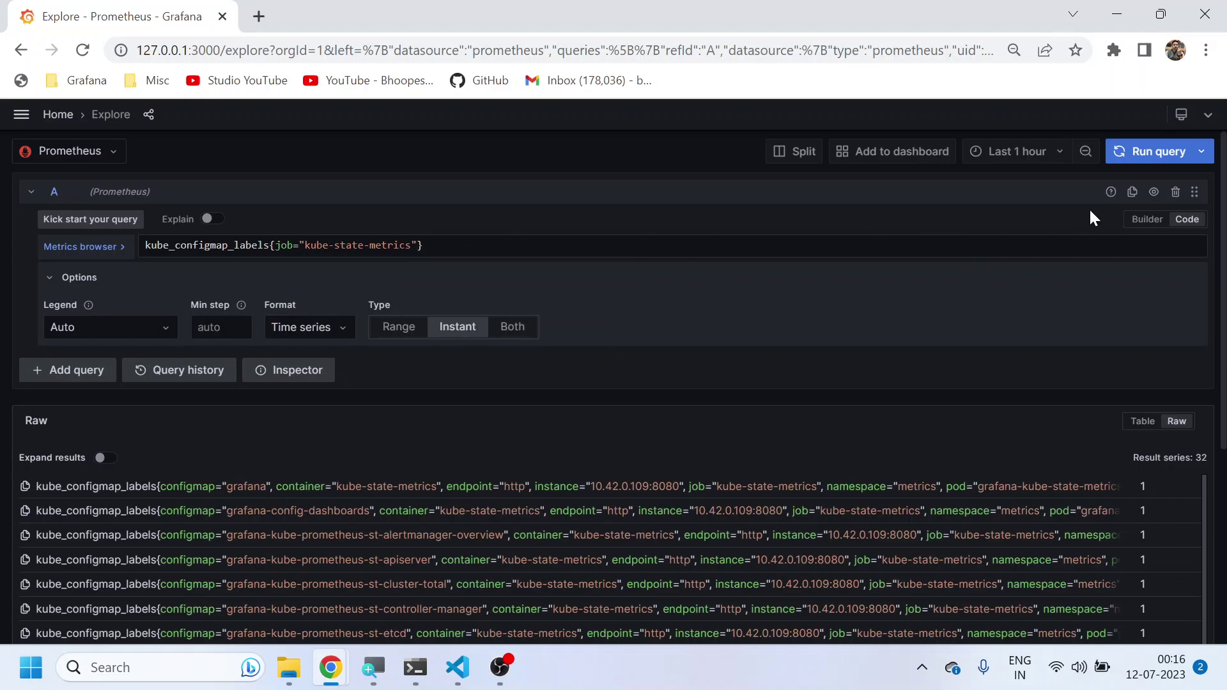
left_click(1150, 151)
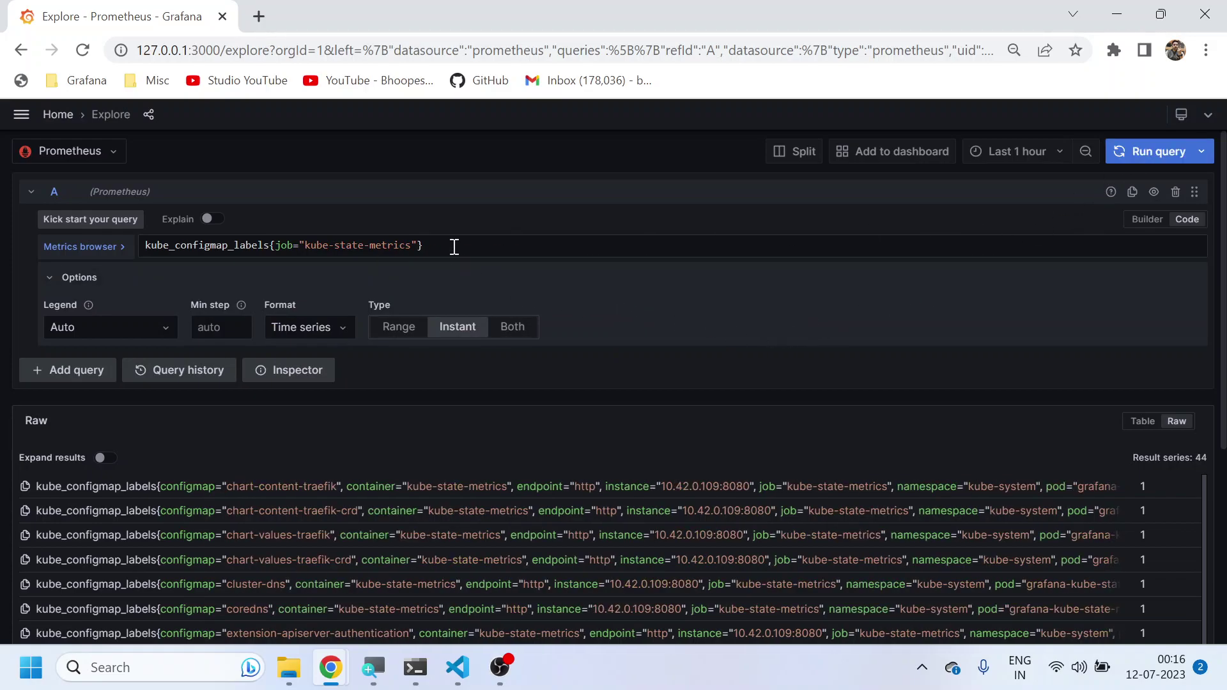
Swap the job filter for namespace="metrics" via autocomplete and rerun the query
left_click_drag(453, 246, 274, 247)
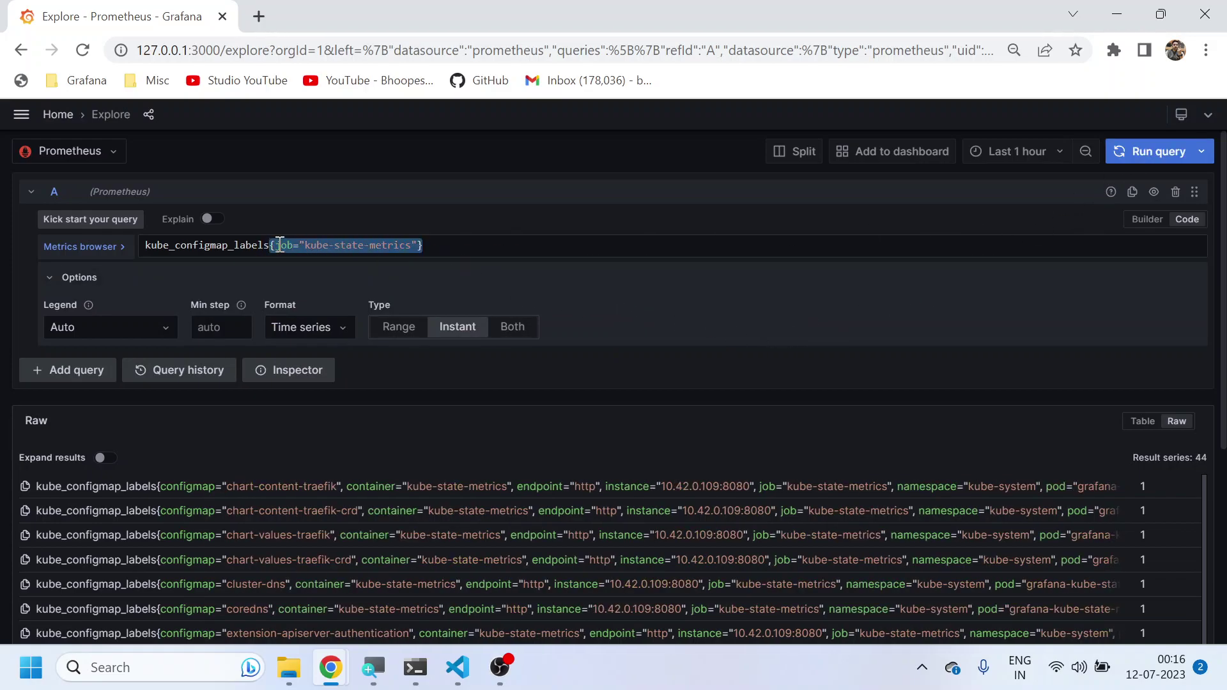
key("BackSpace")
type("{")
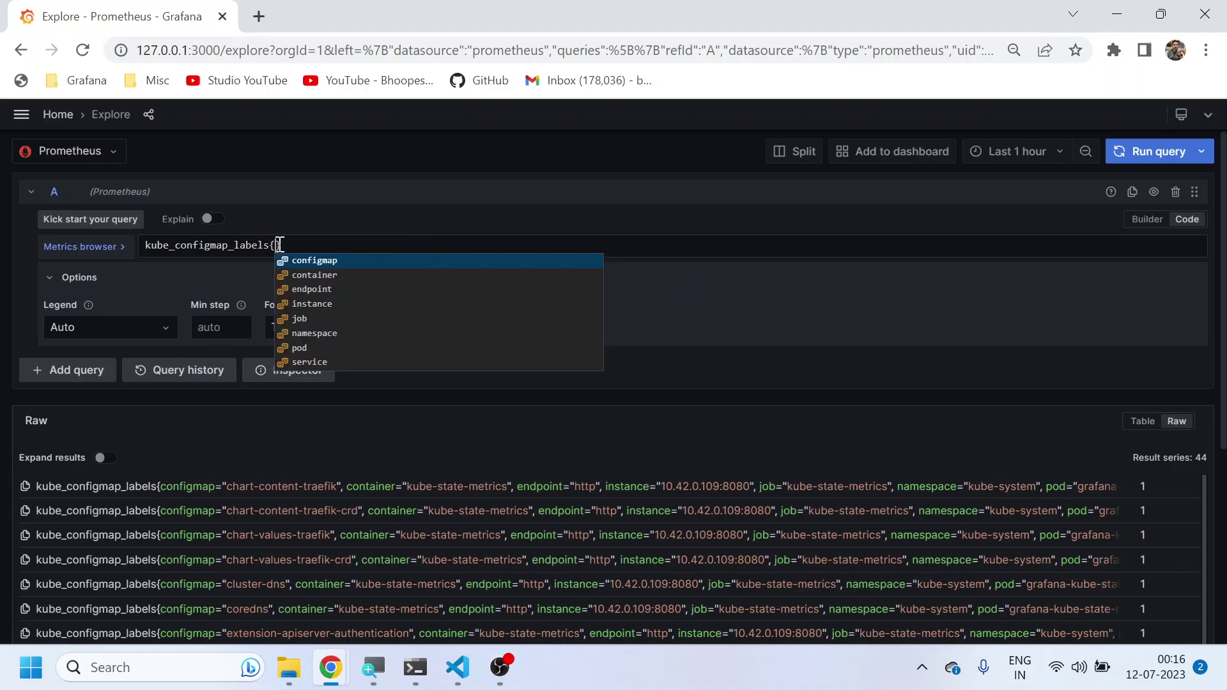
left_click(320, 335)
left_click(366, 279)
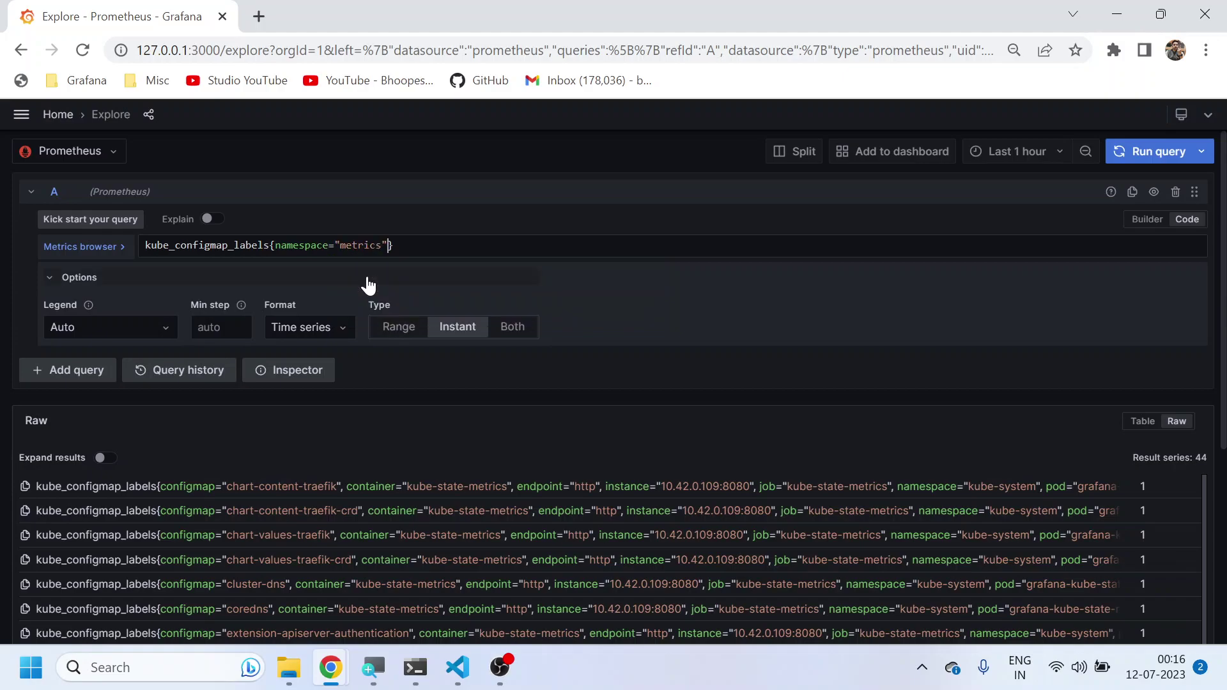
left_click(1137, 153)
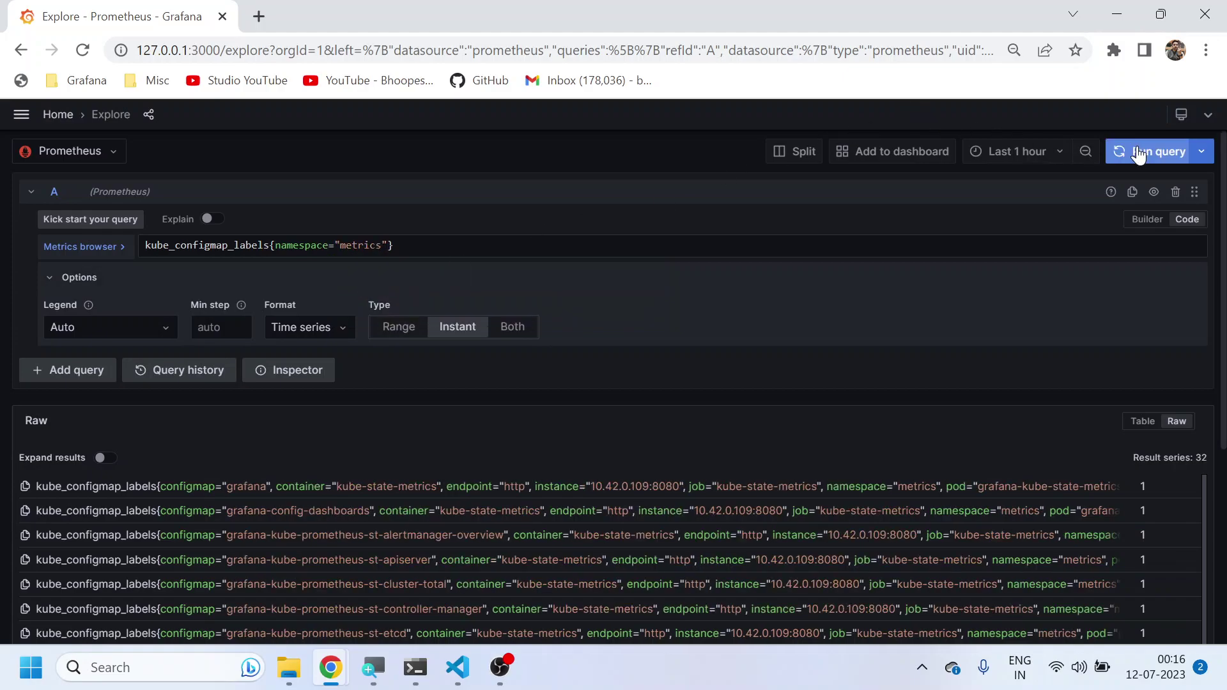
Copy the kubelet_http_requests_total{job="kubelet"} selector from line 25 of README_PromQL.md, then return to Grafana
key("alt+Tab")
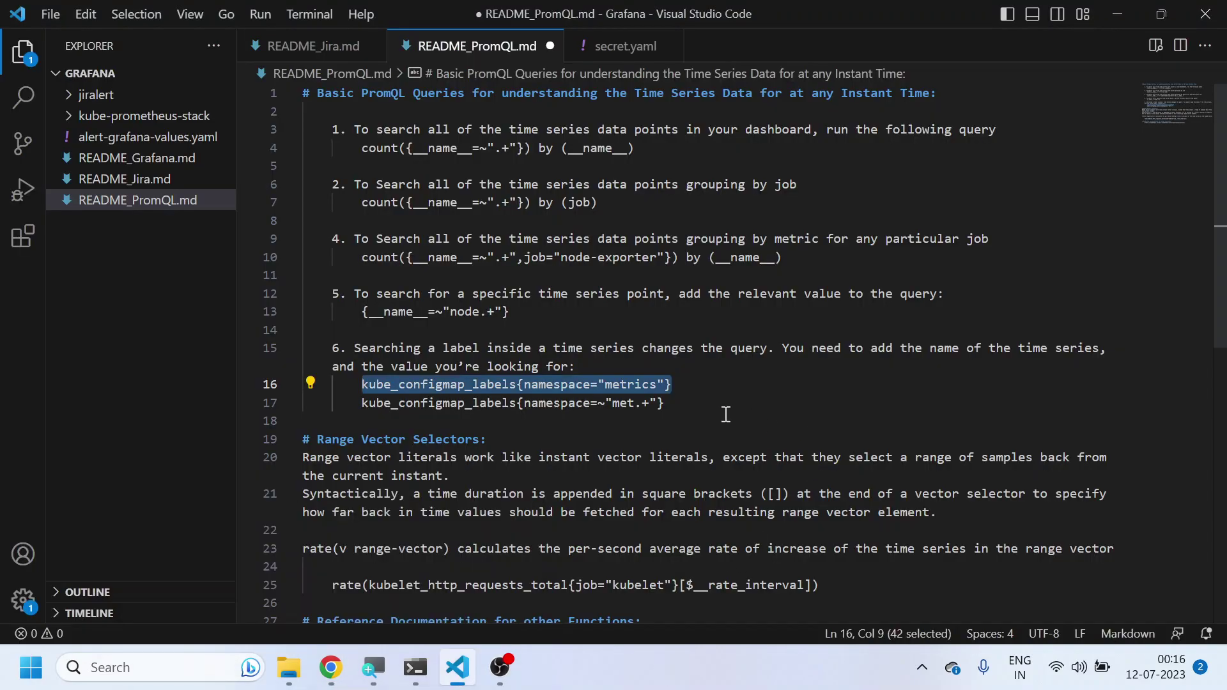
scroll(659, 410, "down", 2)
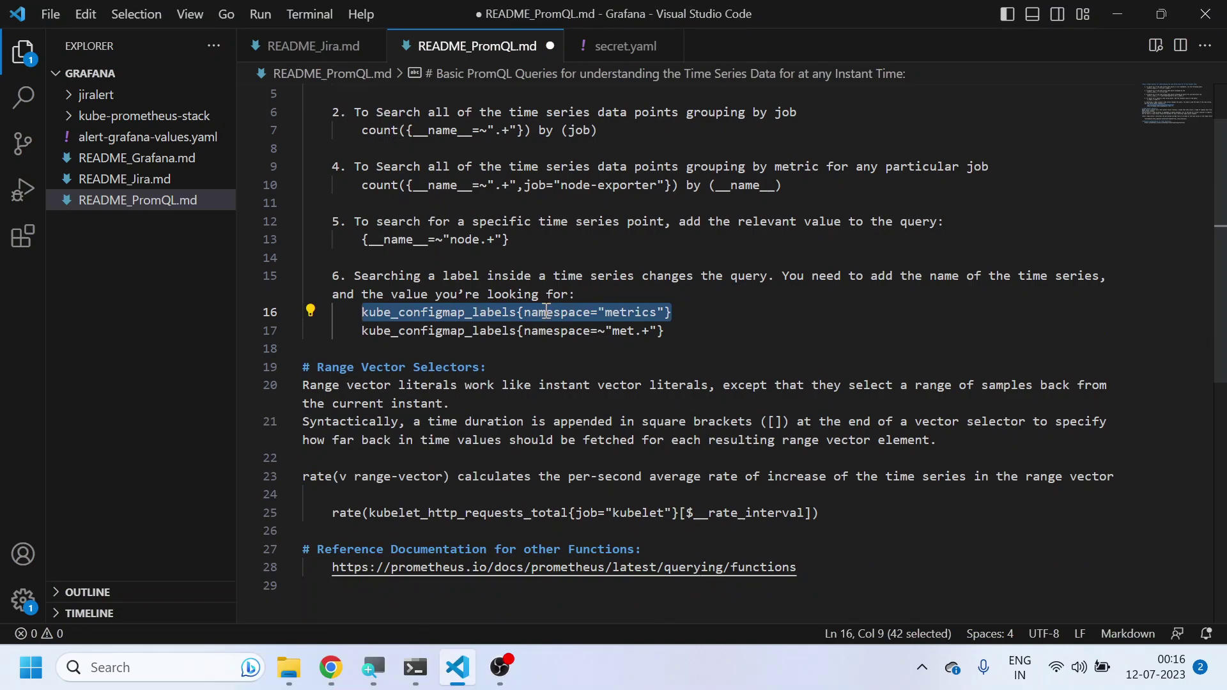
scroll(558, 338, "down", 2)
scroll(556, 344, "down", 2)
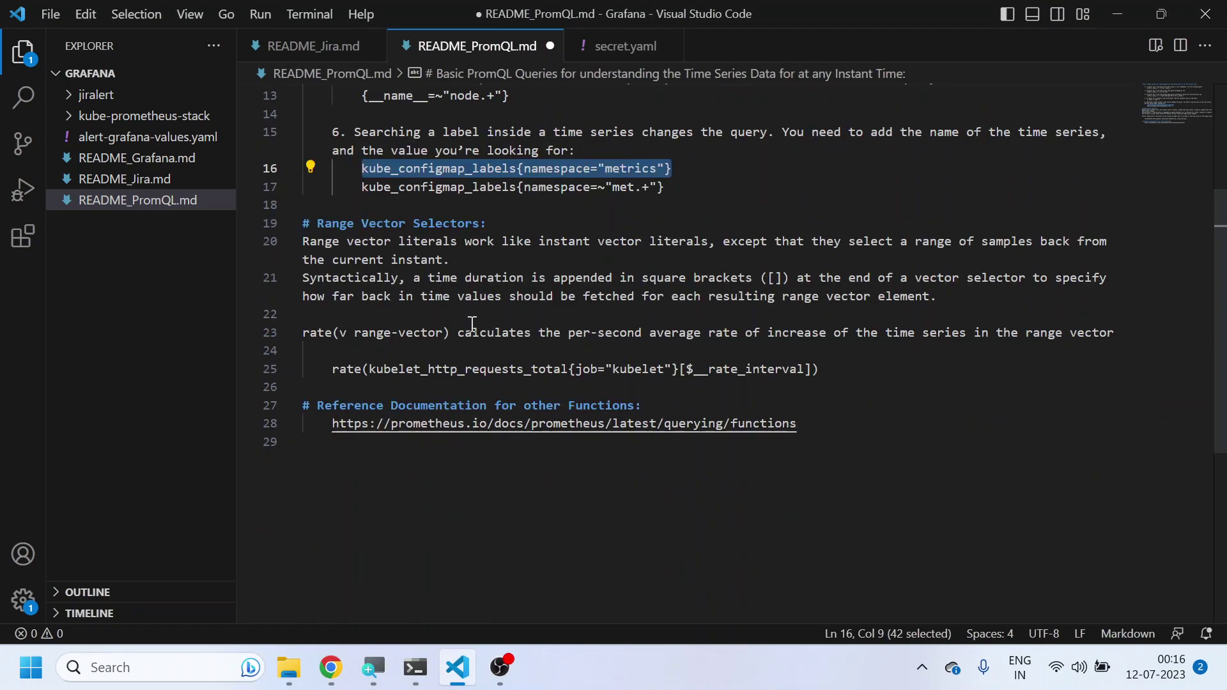
scroll(485, 236, "up", 4)
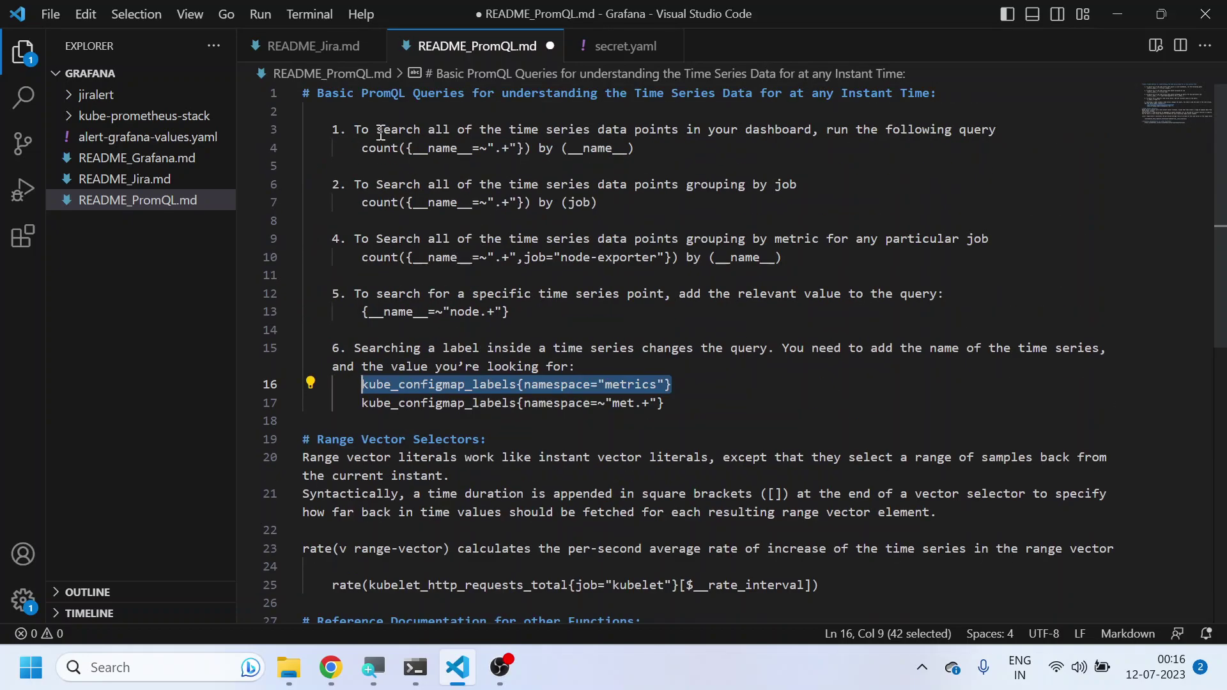
double_click(871, 92)
scroll(614, 418, "down", 3)
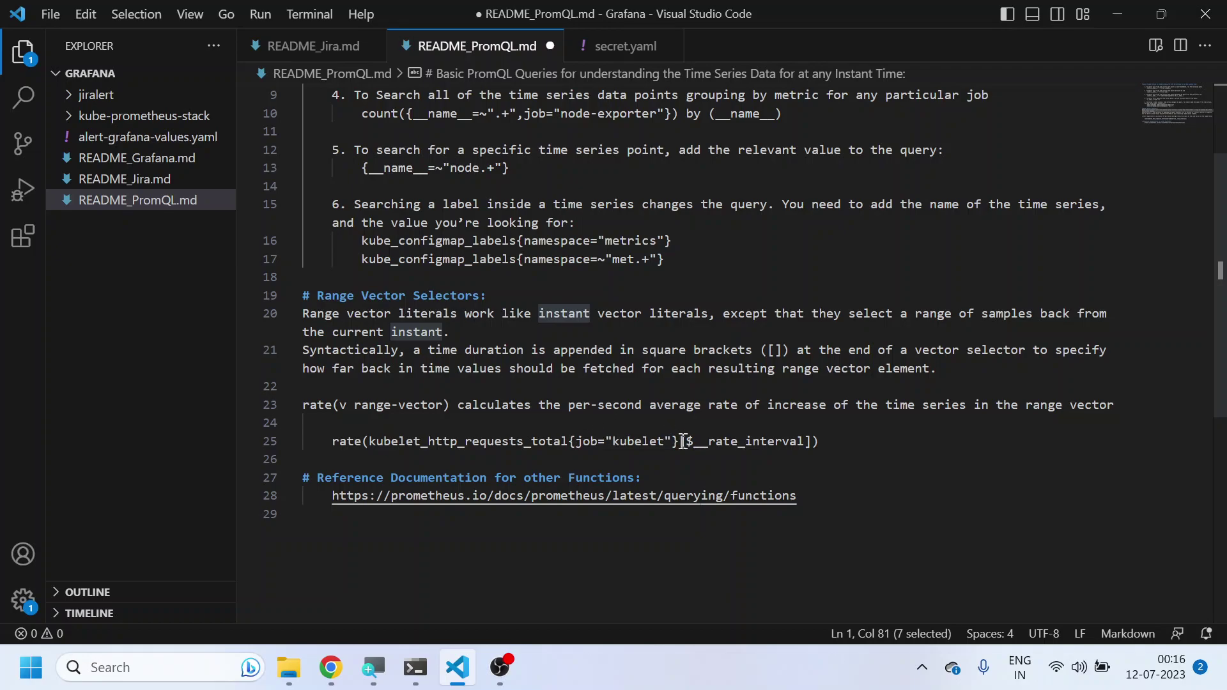
left_click_drag(681, 441, 372, 440)
key("ctrl+c")
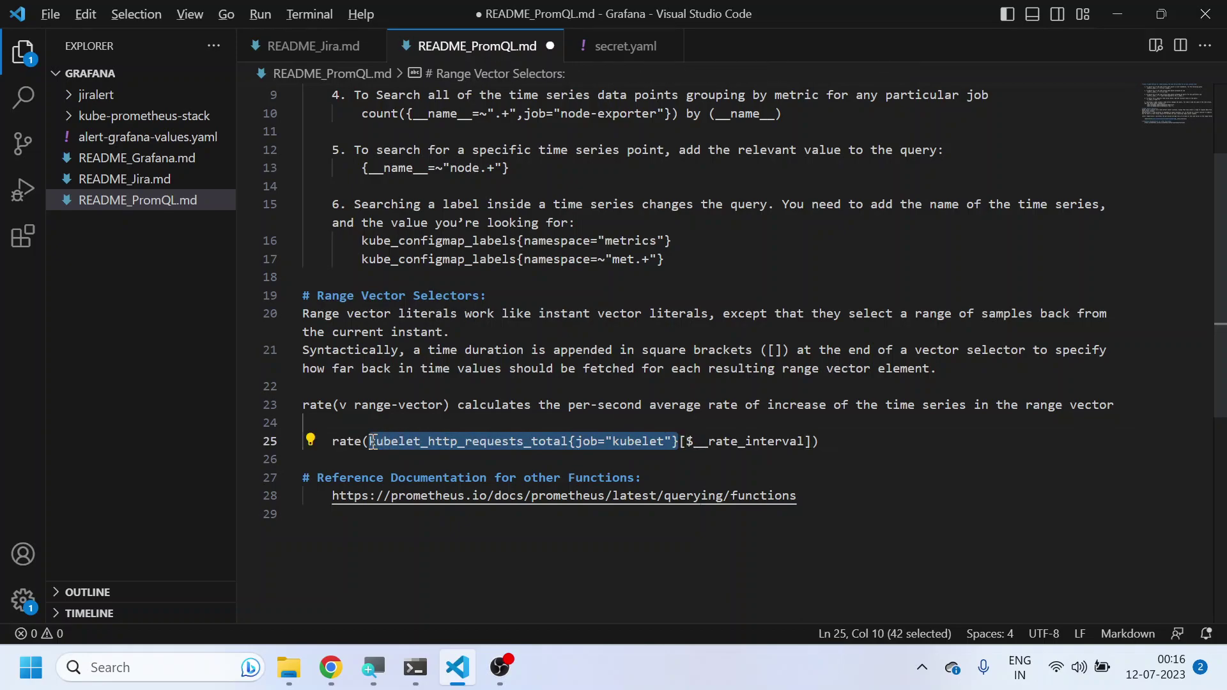
key("alt+Tab")
Run rate(kubelet_http_requests_total{job="kubelet"}[$__rate_interval]) as a Range query
key("ctrl+a")
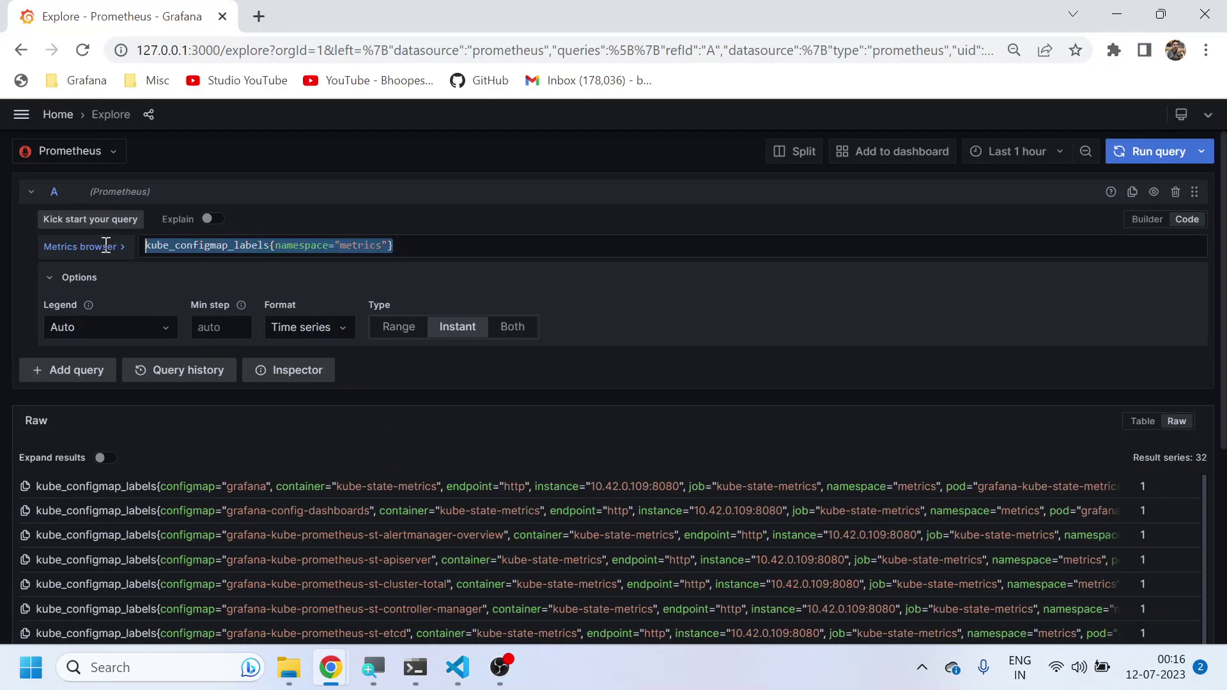
key("ctrl+v")
left_click(1123, 158)
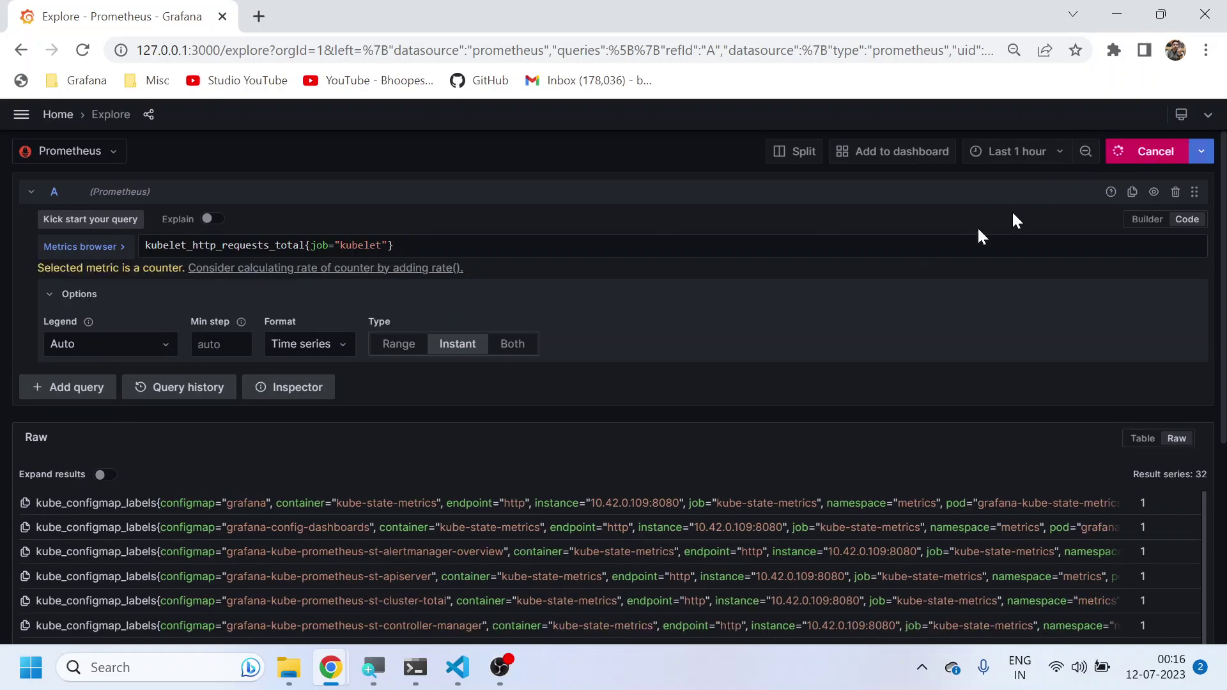
left_click(240, 269)
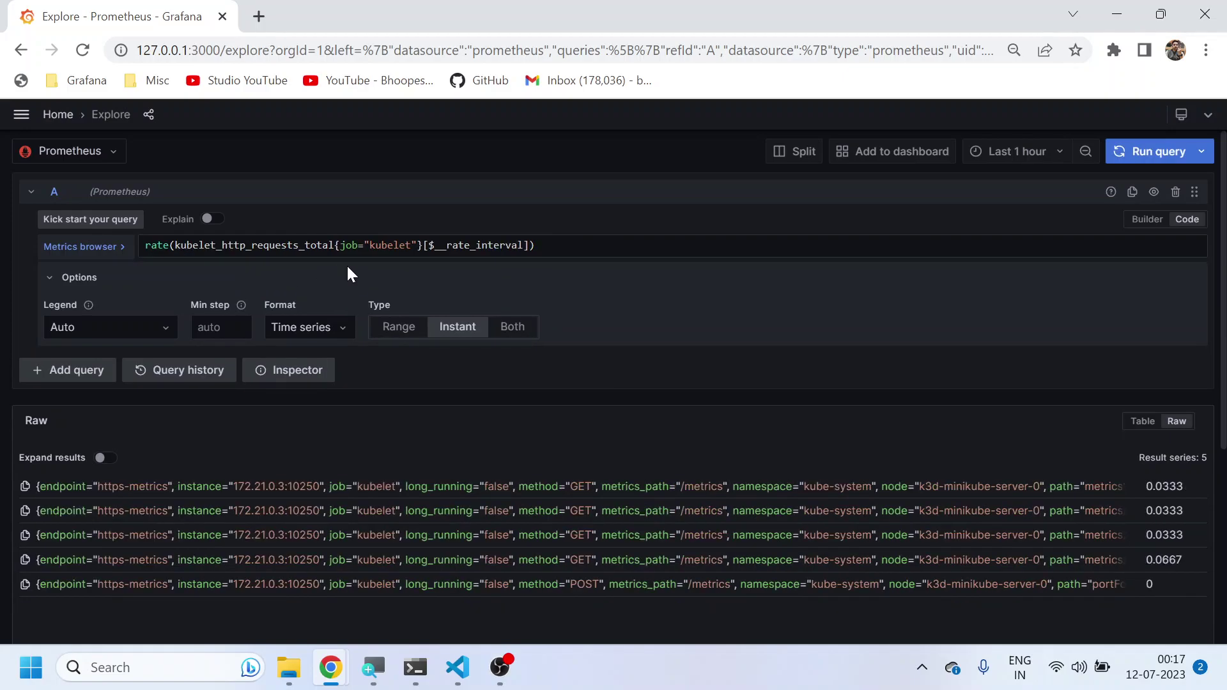
left_click(399, 326)
left_click(1136, 156)
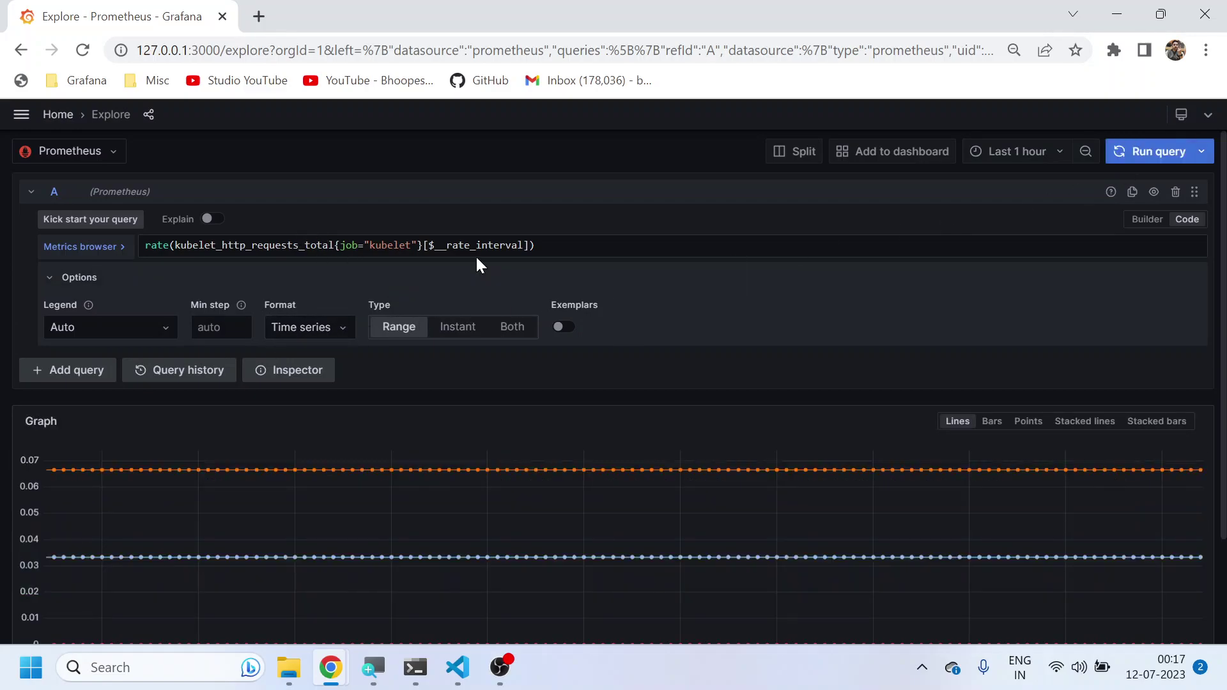
Set the graph's time range to Last 15 minutes
left_click(1007, 159)
left_click(981, 248)
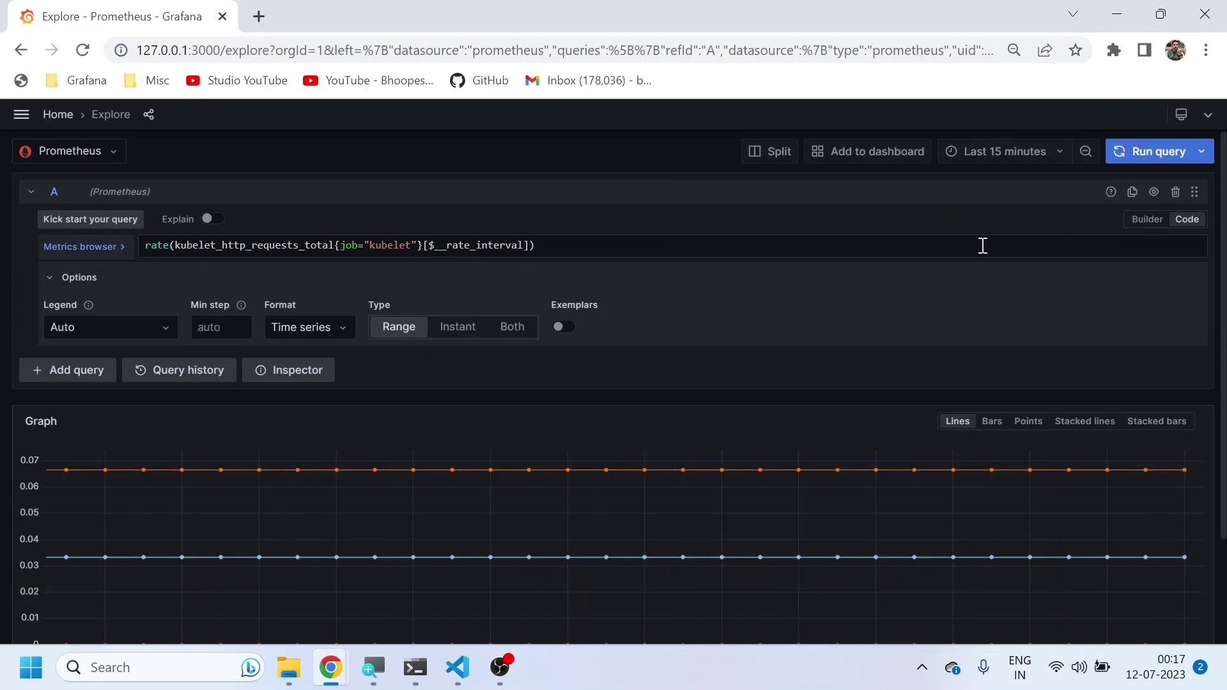
scroll(447, 409, "down", 2)
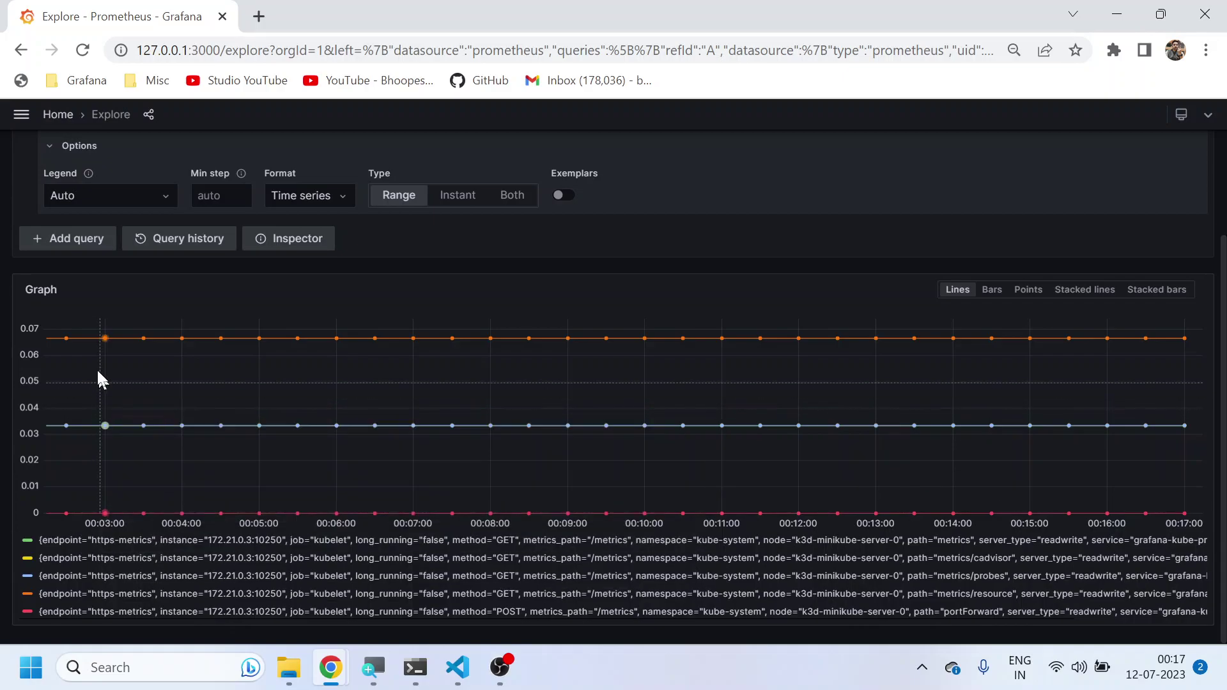
mouse_move(102, 342)
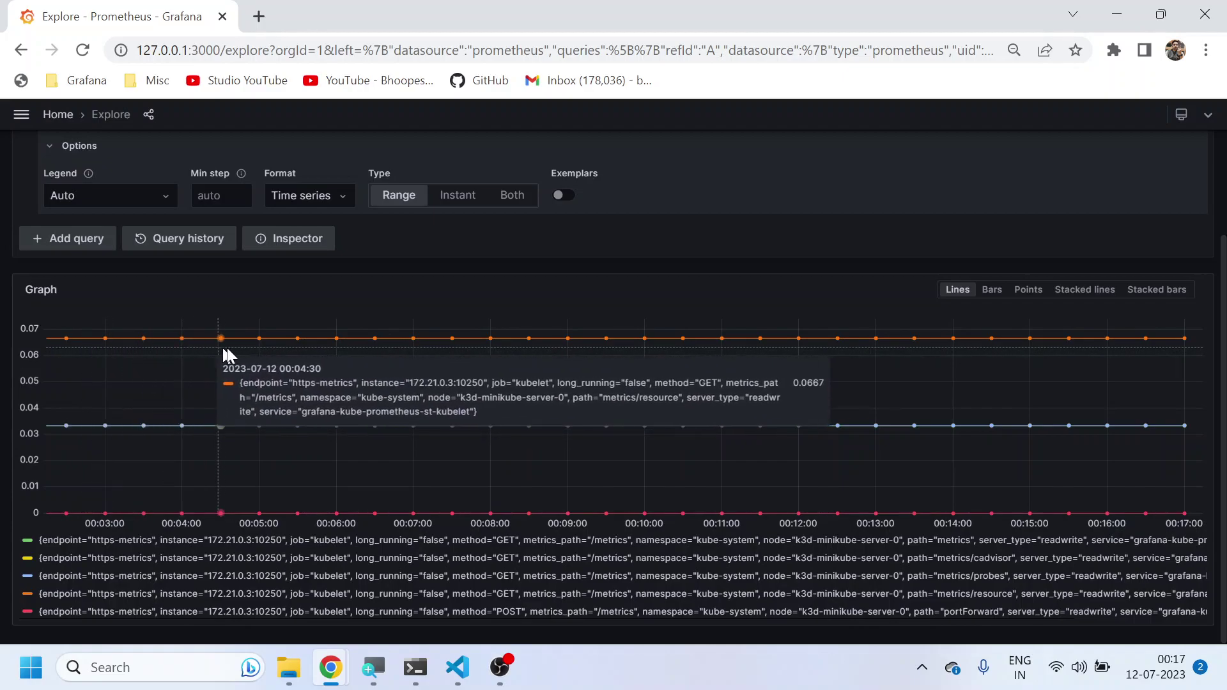
scroll(275, 313, "up", 2)
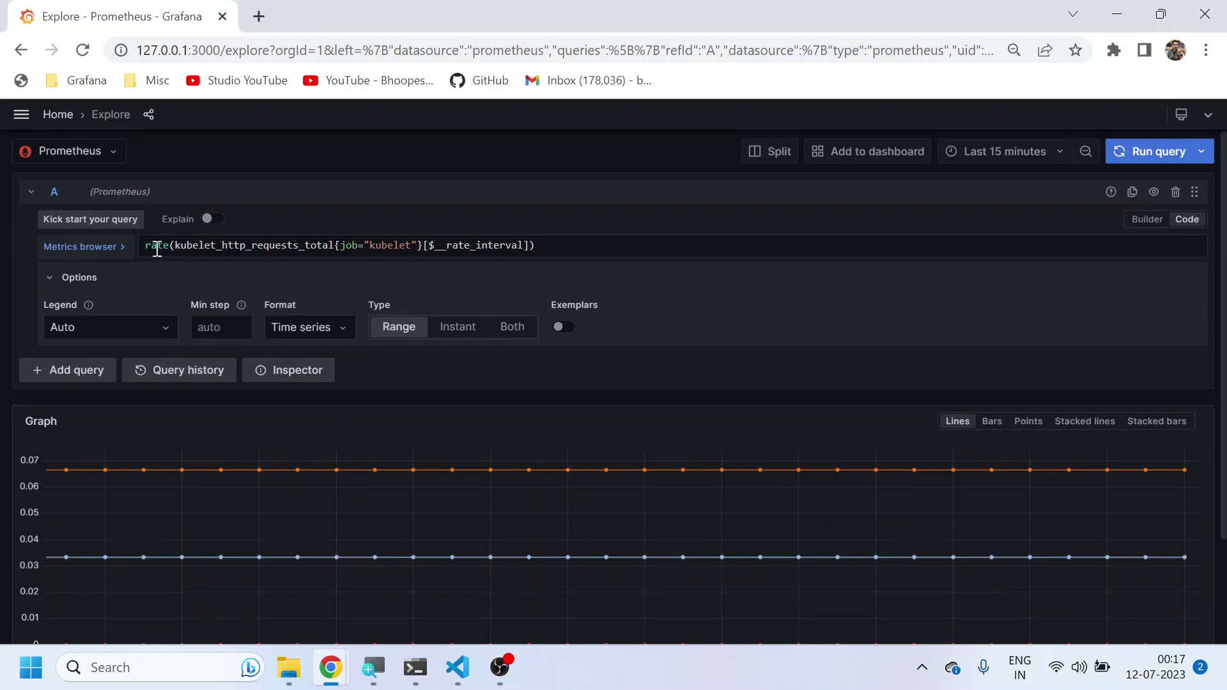
Copy the Prometheus functions documentation URL from line 28 of the README
key("alt+Tab")
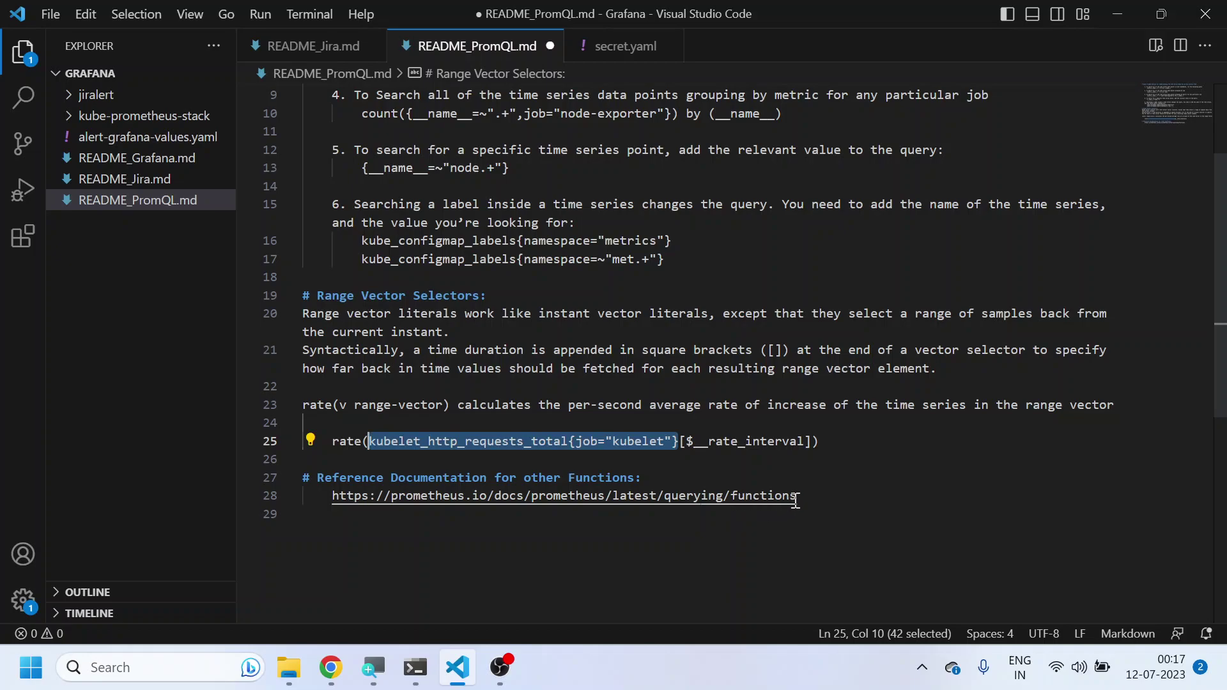
left_click_drag(796, 495, 335, 501)
key("ctrl+c")
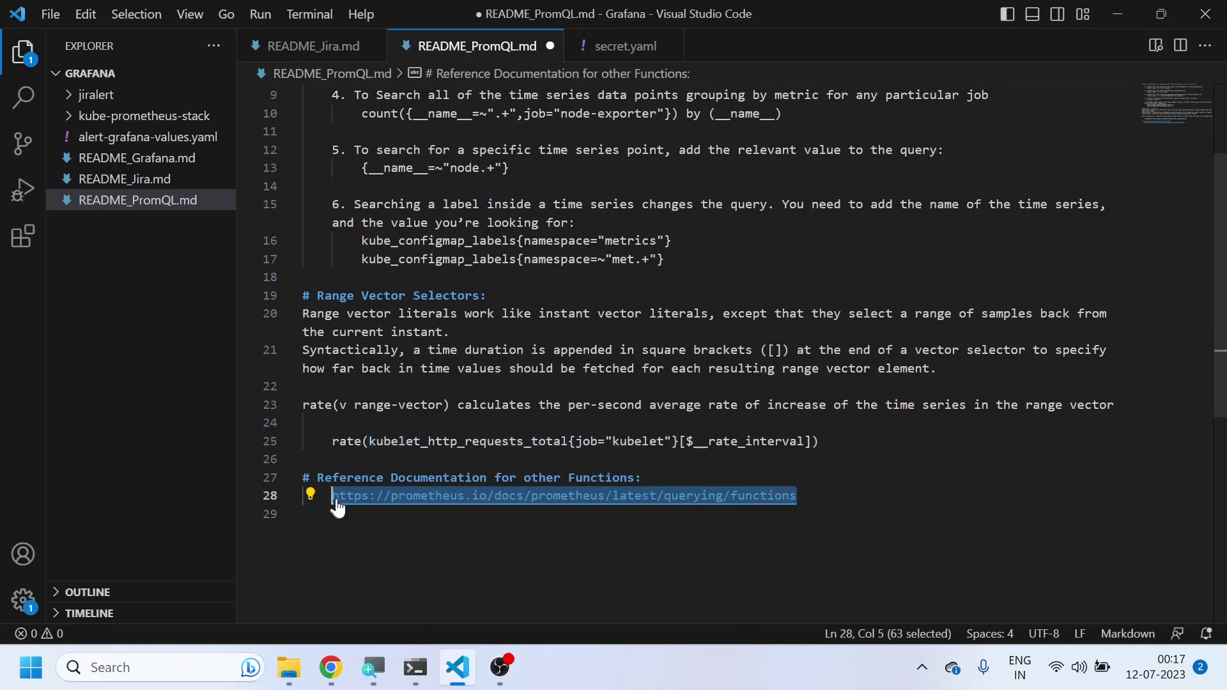
mouse_move(331, 667)
left_click(267, 574)
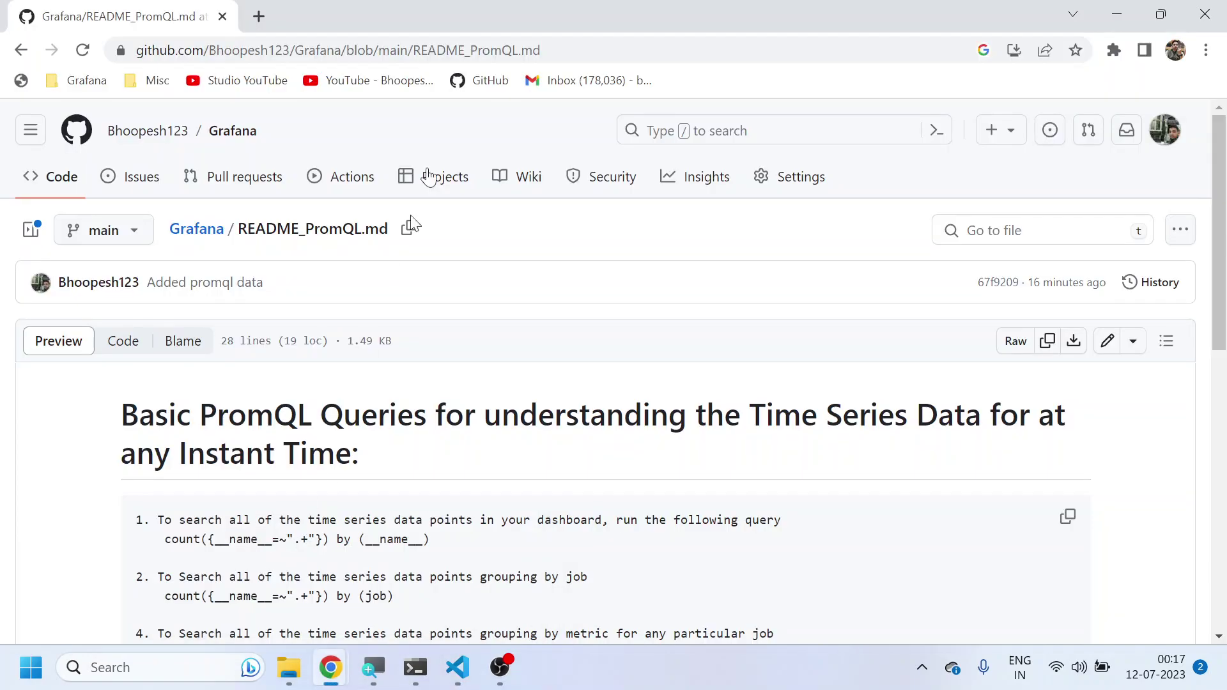
Load that URL in a new browser tab and scroll through entries like delta(), deriv(), exp()
left_click(258, 14)
key("ctrl+v")
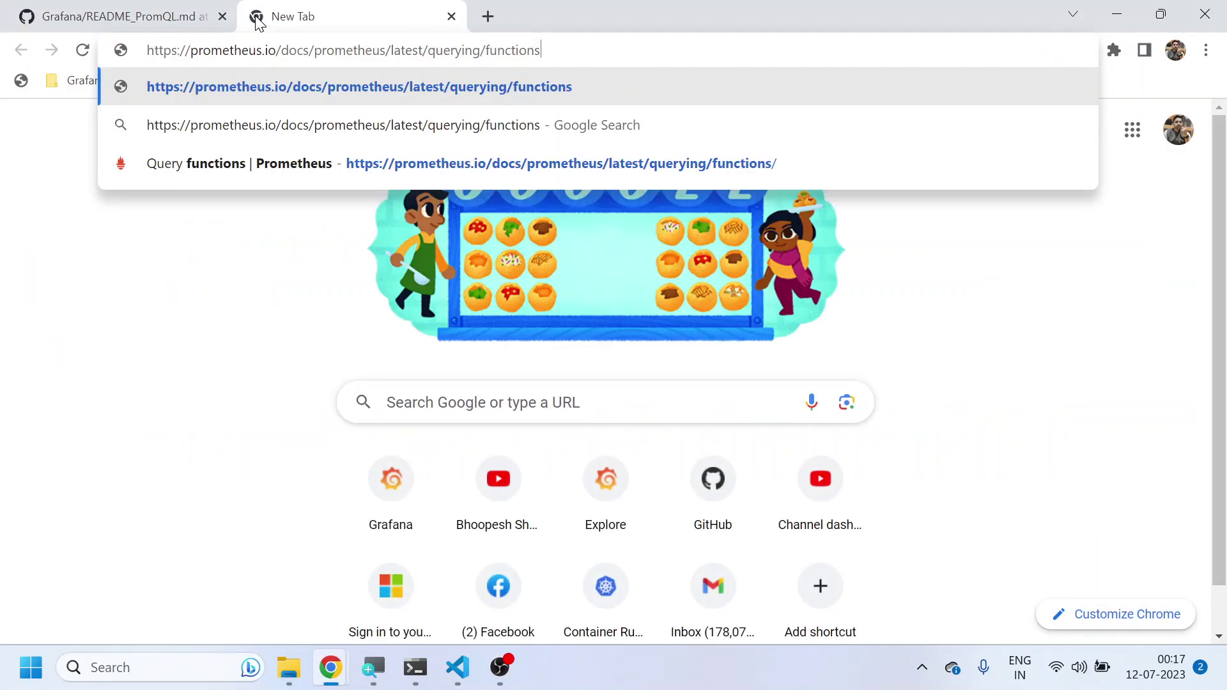
key("Return")
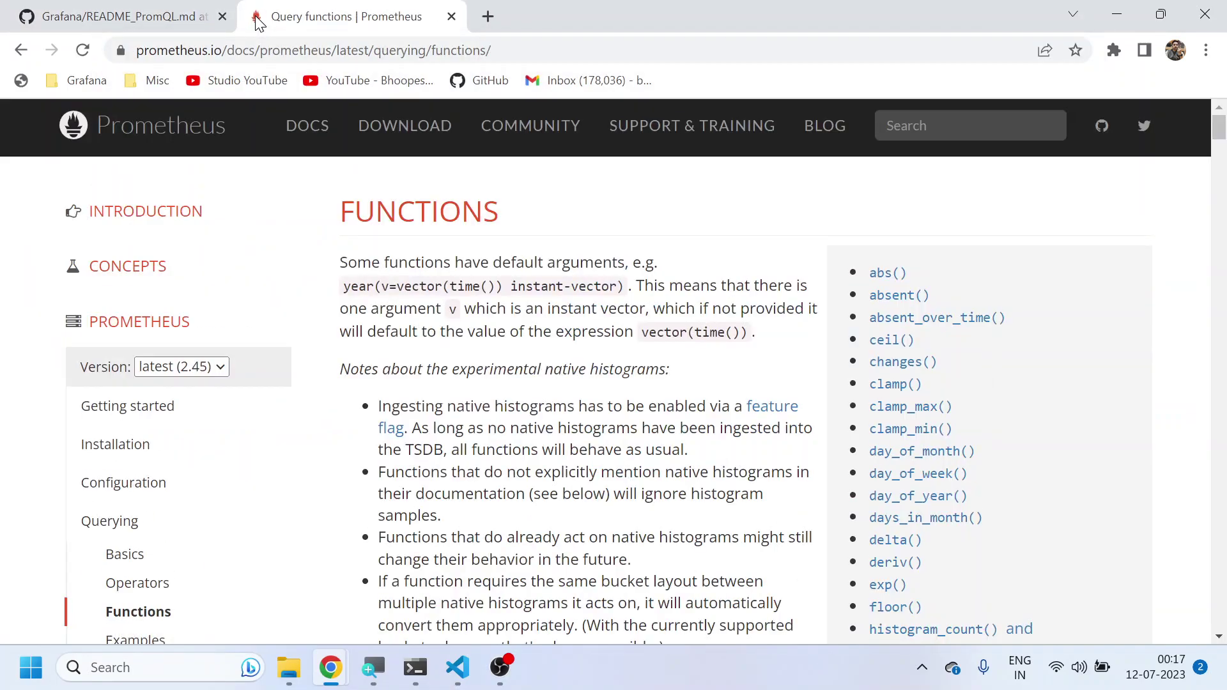
scroll(725, 493, "down", 15)
scroll(740, 479, "down", 20)
scroll(739, 470, "down", 8)
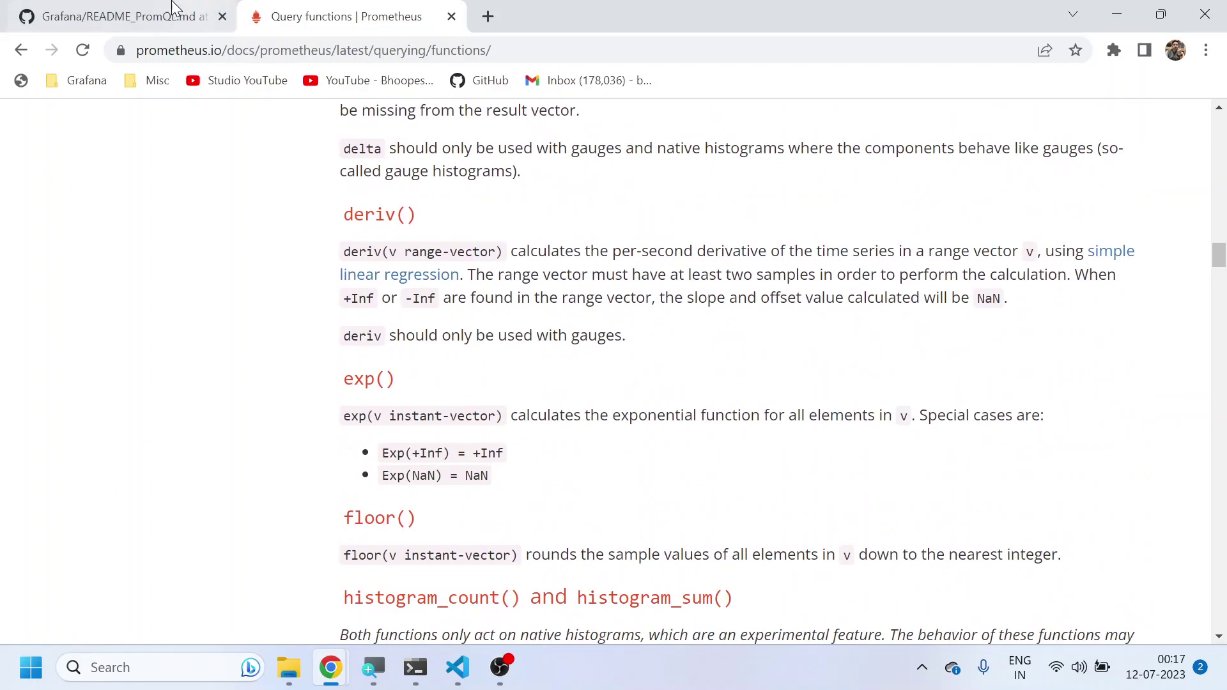
Review the rendered GitHub README_PromQL.md, selecting its functions reference URL and PromQL query examples
key("alt+Tab")
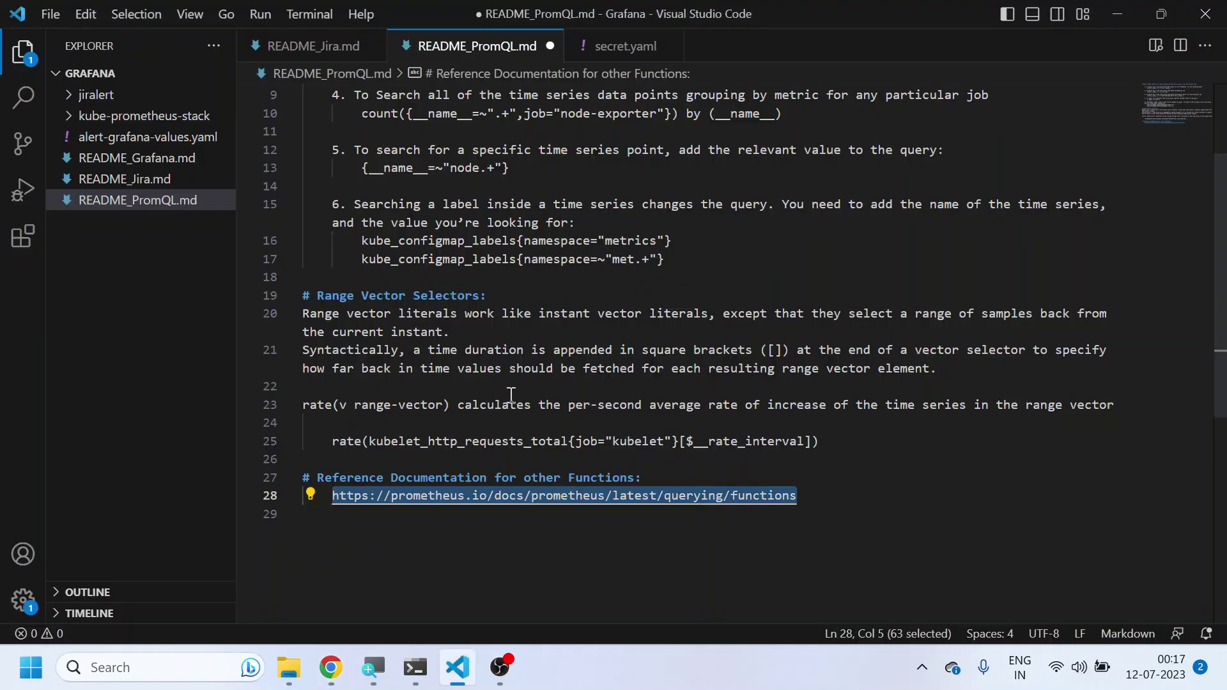
scroll(514, 396, "up", 3)
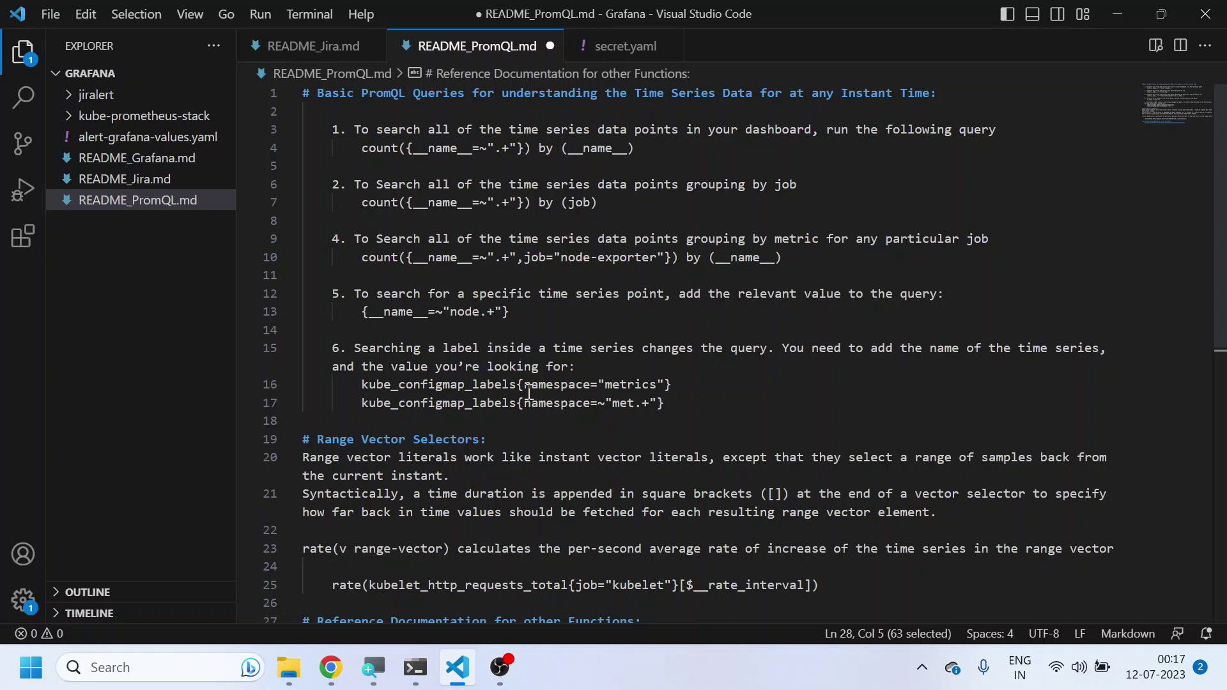
key("alt+Tab")
left_click(128, 16)
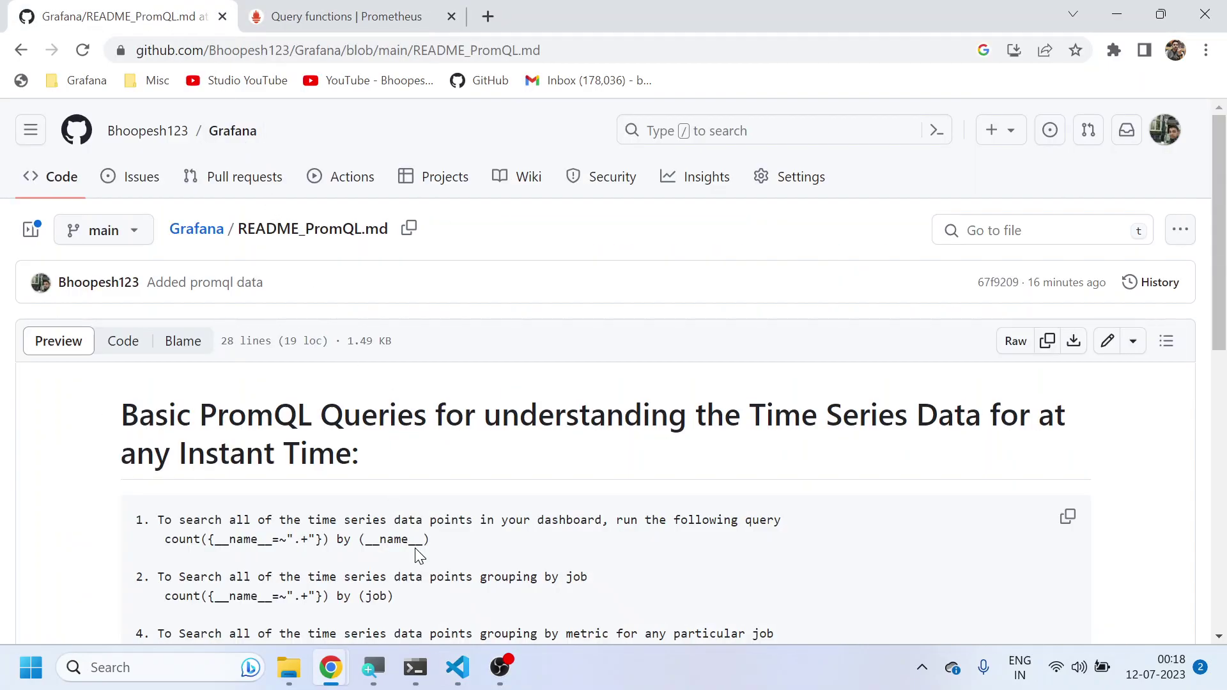
scroll(428, 530, "down", 10)
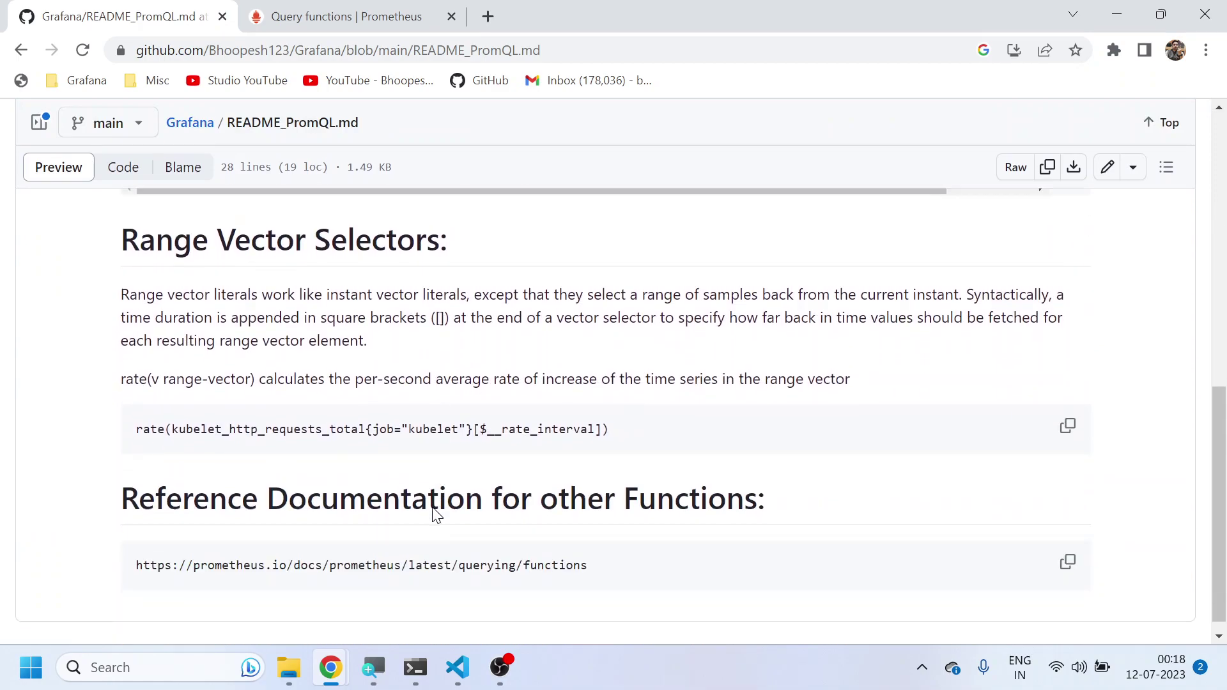
left_click_drag(588, 549, 109, 561)
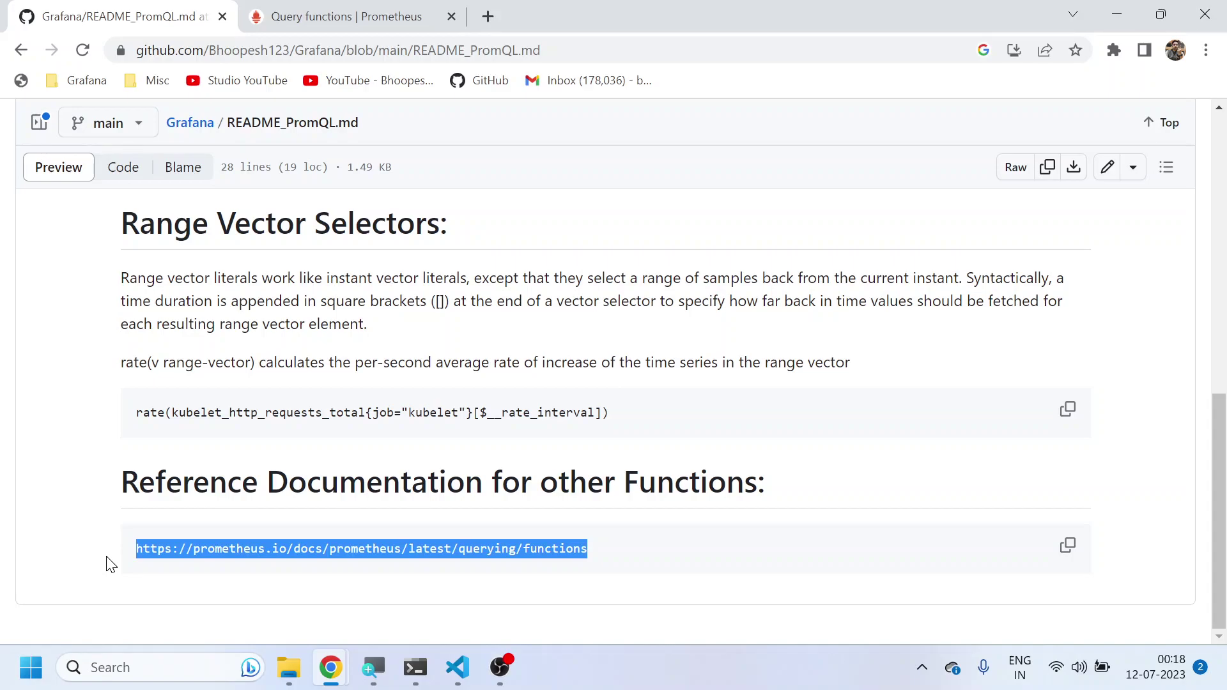
scroll(329, 399, "up", 4)
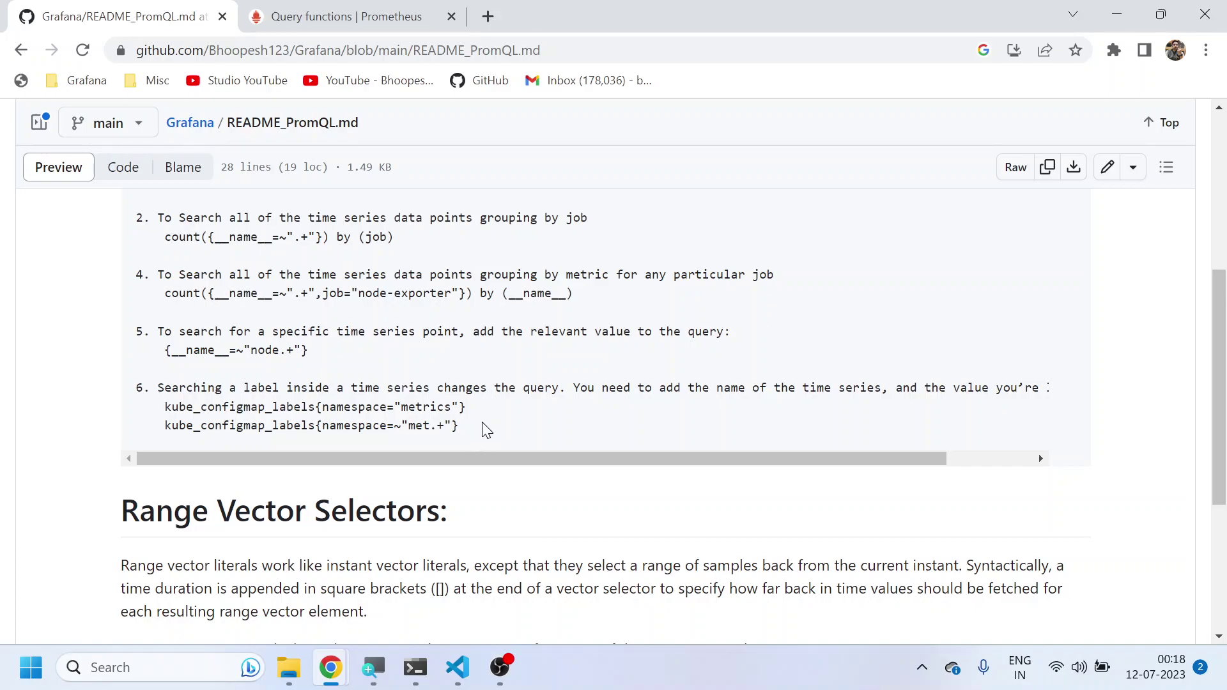
left_click_drag(483, 428, 145, 223)
scroll(479, 438, "down", 5)
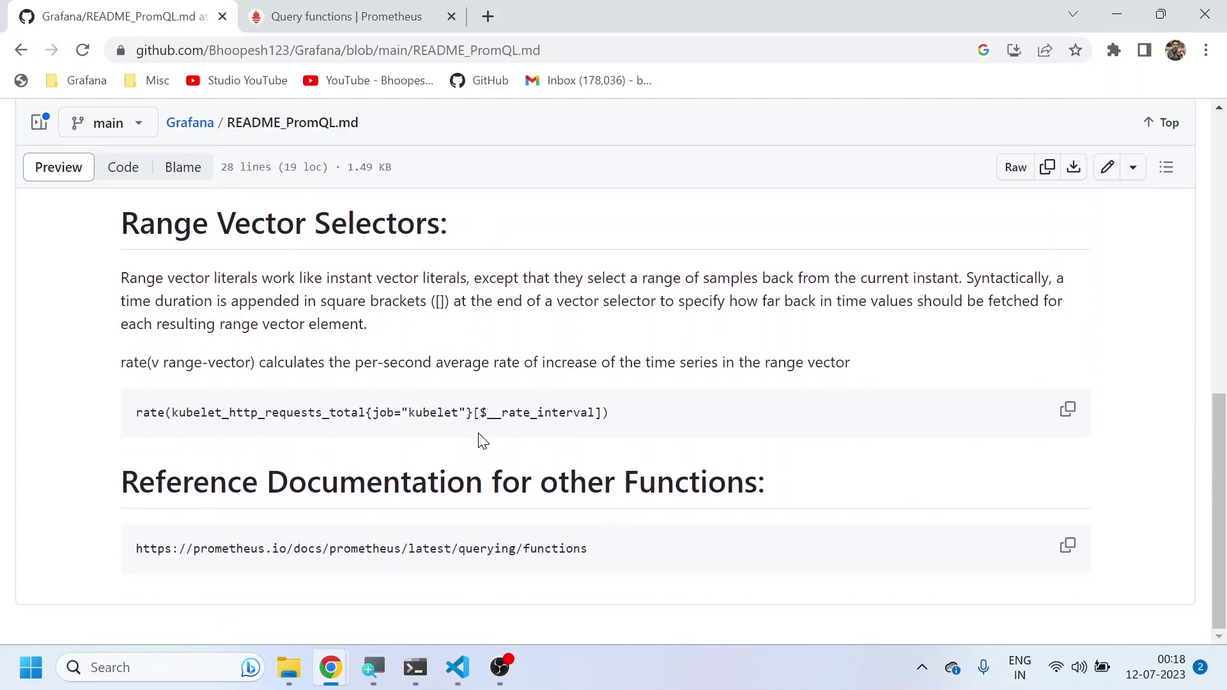